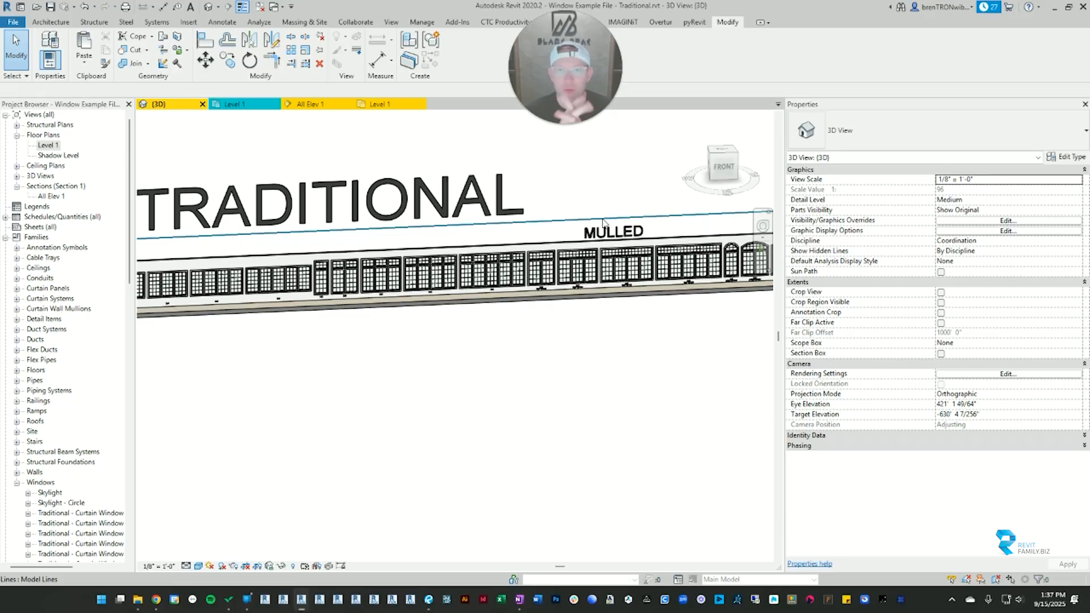
Step: Examine the single-row mulled windows from 2x1 to 5x1 in the traditional window display
scroll(397, 264, "up", 5)
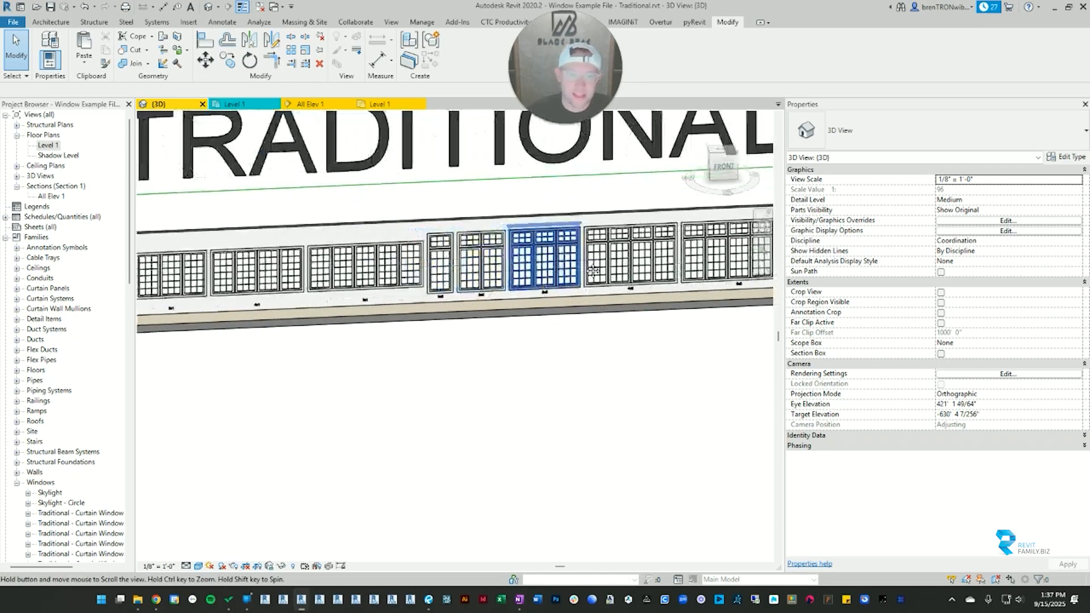
scroll(471, 264, "up", 4)
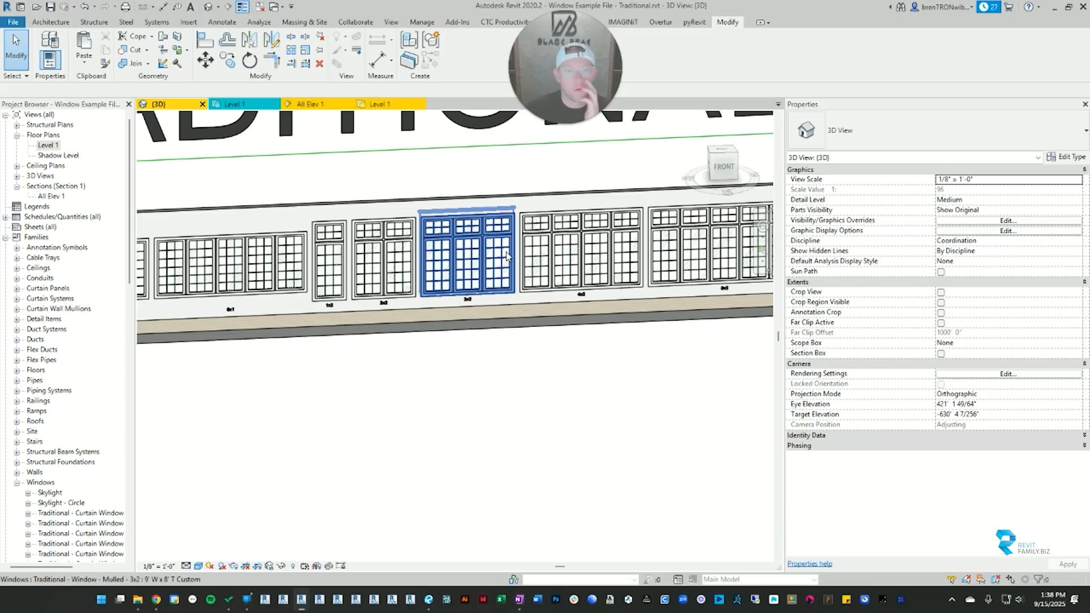
scroll(350, 284, "down", 5)
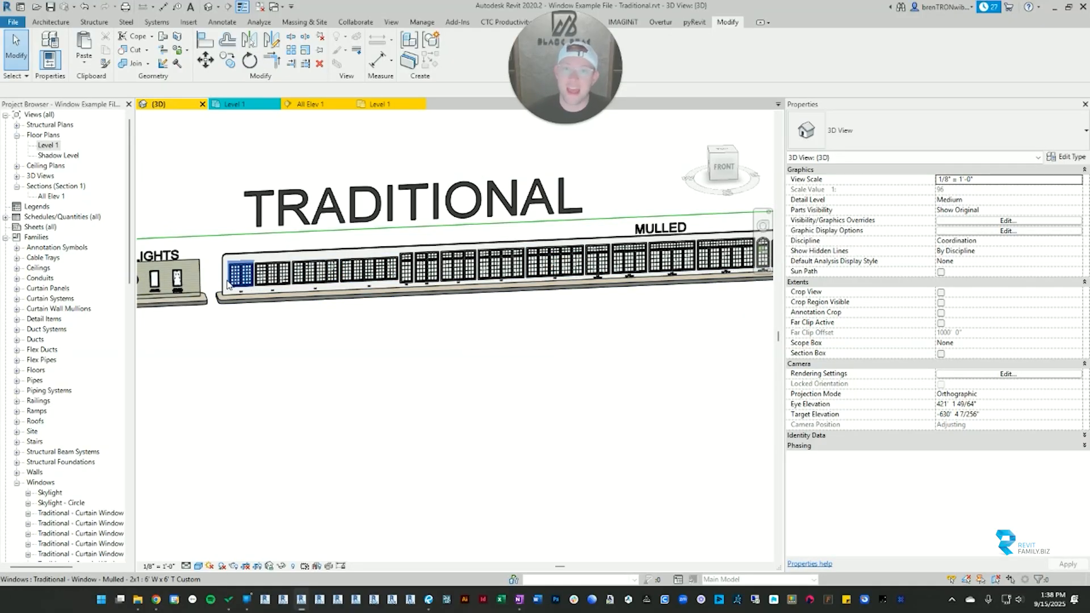
scroll(227, 284, "up", 6)
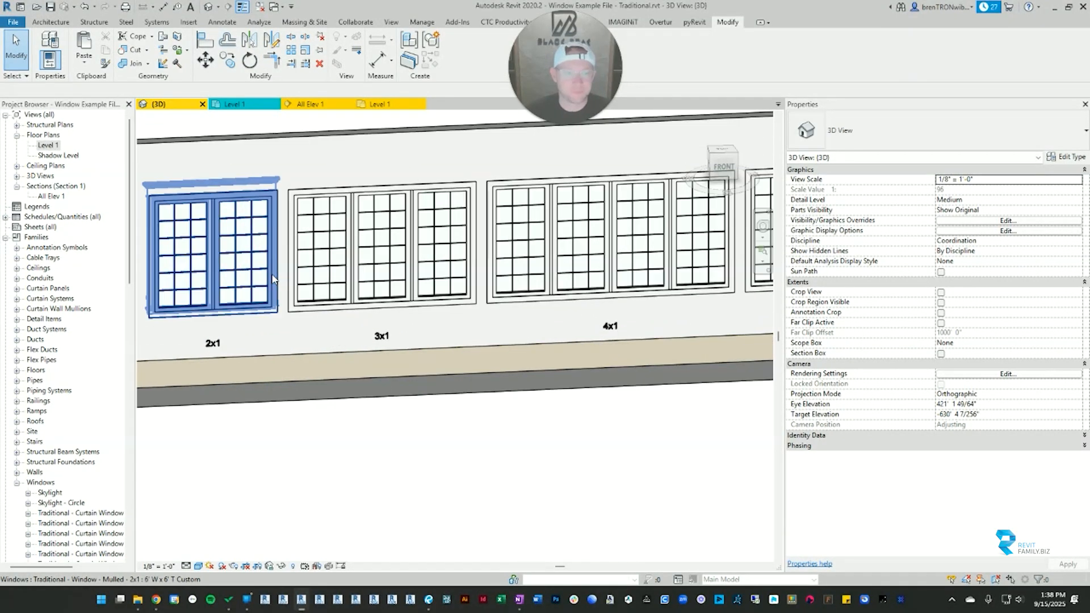
scroll(272, 278, "up", 3)
scroll(328, 251, "down", 6)
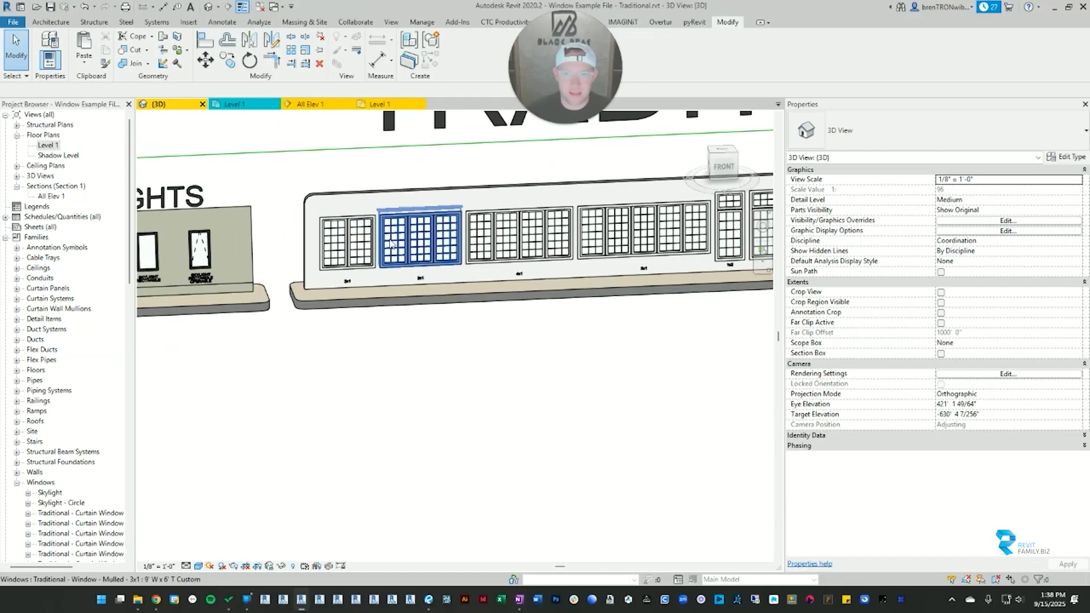
middle_click_drag(488, 244, 322, 263)
scroll(388, 250, "up", 2)
scroll(388, 249, "down", 2)
scroll(252, 248, "up", 3)
scroll(272, 249, "up", 1)
scroll(467, 272, "down", 2)
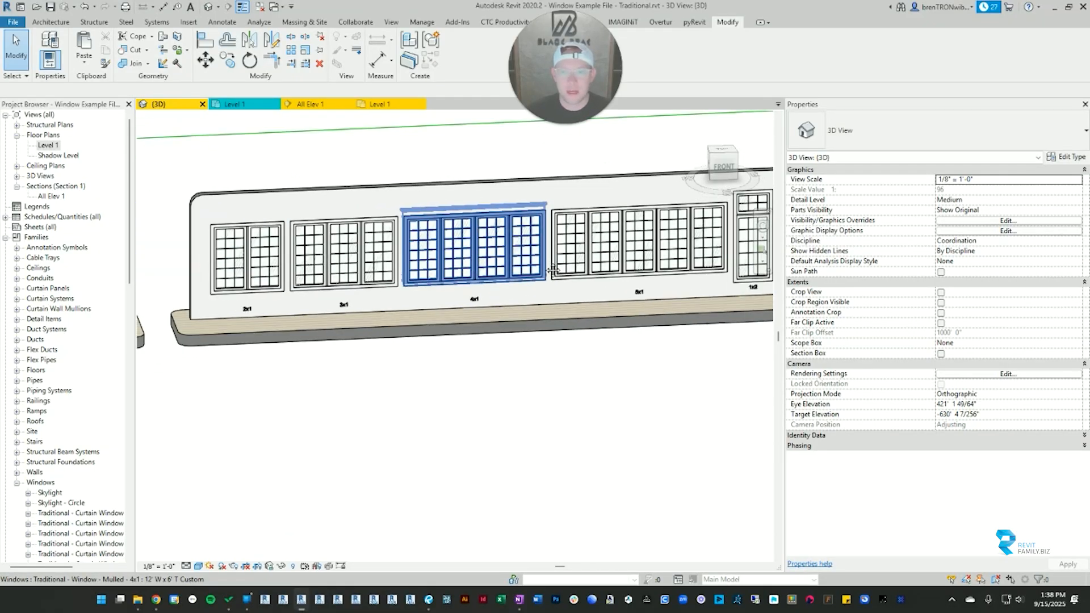
middle_click_drag(552, 271, 519, 264)
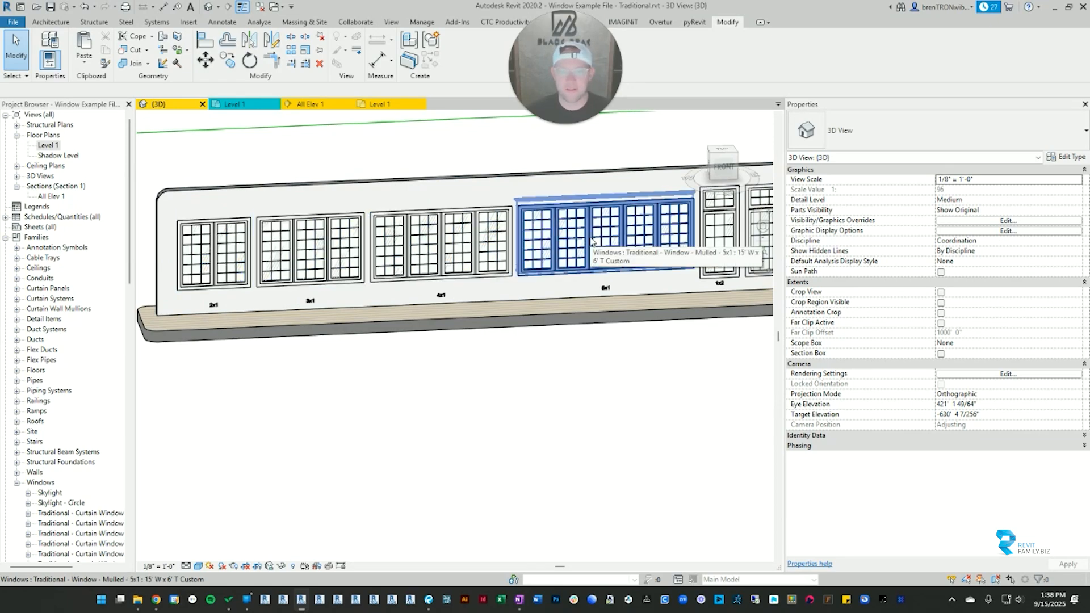
scroll(191, 312, "up", 6)
middle_click_drag(243, 290, 306, 342)
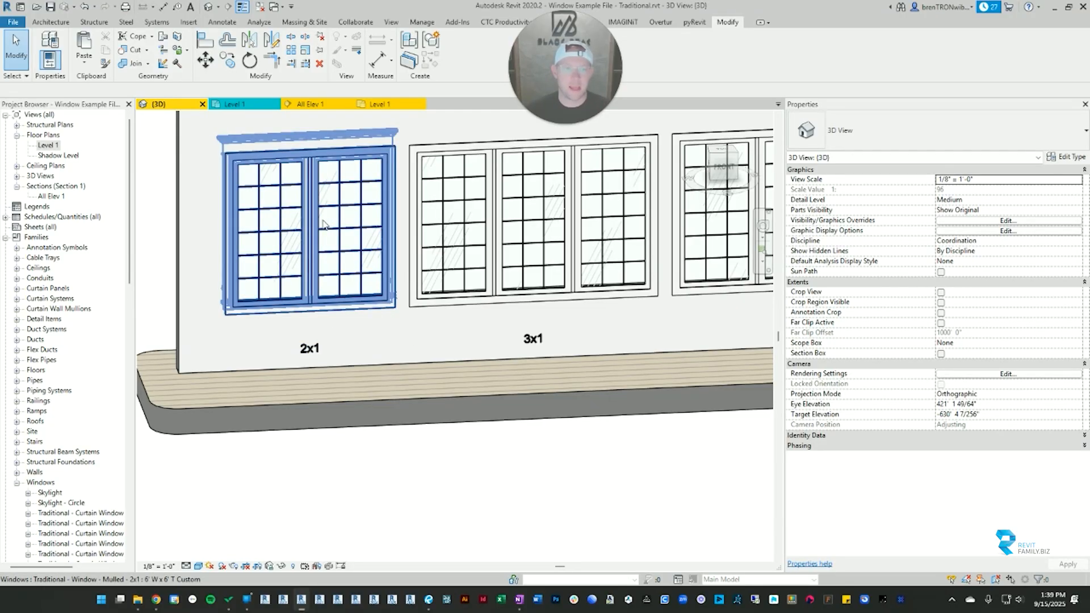
Step: Examine the two-row mulled windows from 1x2 to 5x2
scroll(385, 242, "down", 5)
middle_click_drag(559, 268, 307, 273)
middle_click_drag(621, 257, 265, 259)
scroll(340, 244, "up", 3)
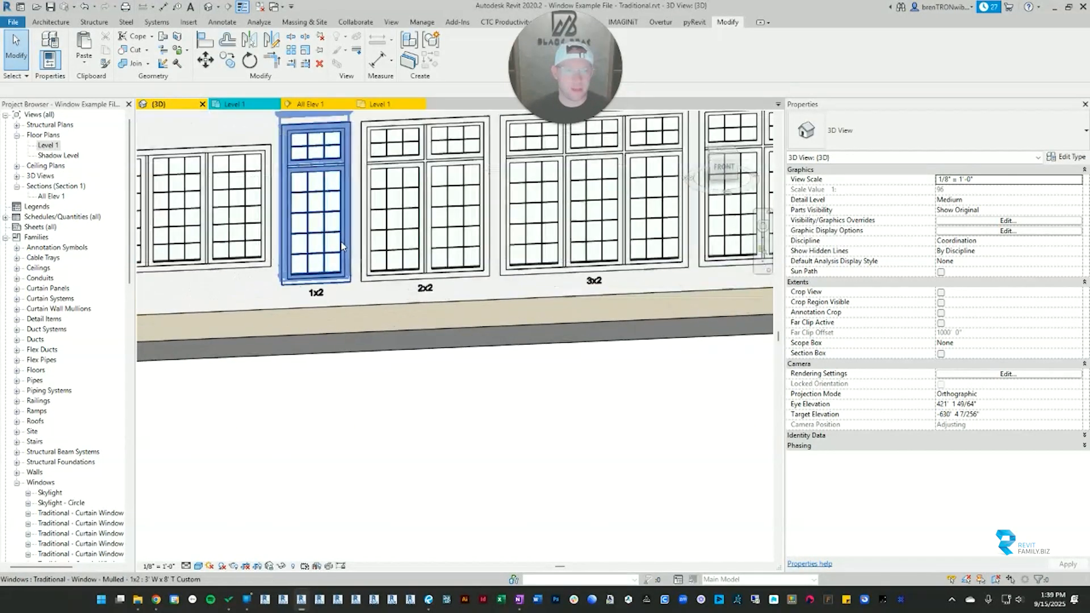
scroll(354, 191, "up", 1)
middle_click_drag(421, 223, 335, 249)
scroll(335, 246, "down", 1)
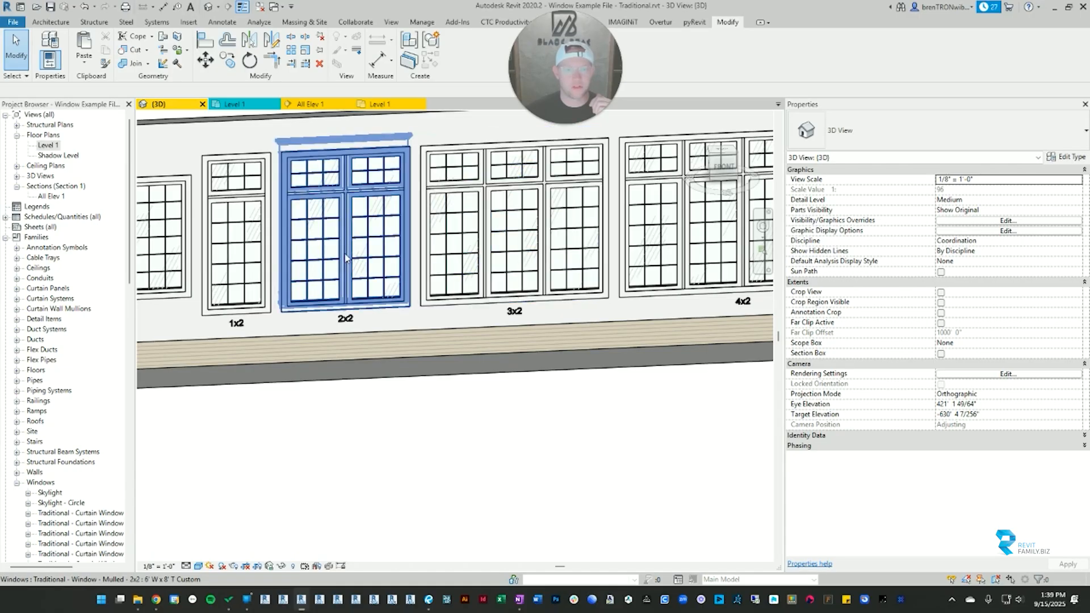
scroll(390, 263, "down", 3)
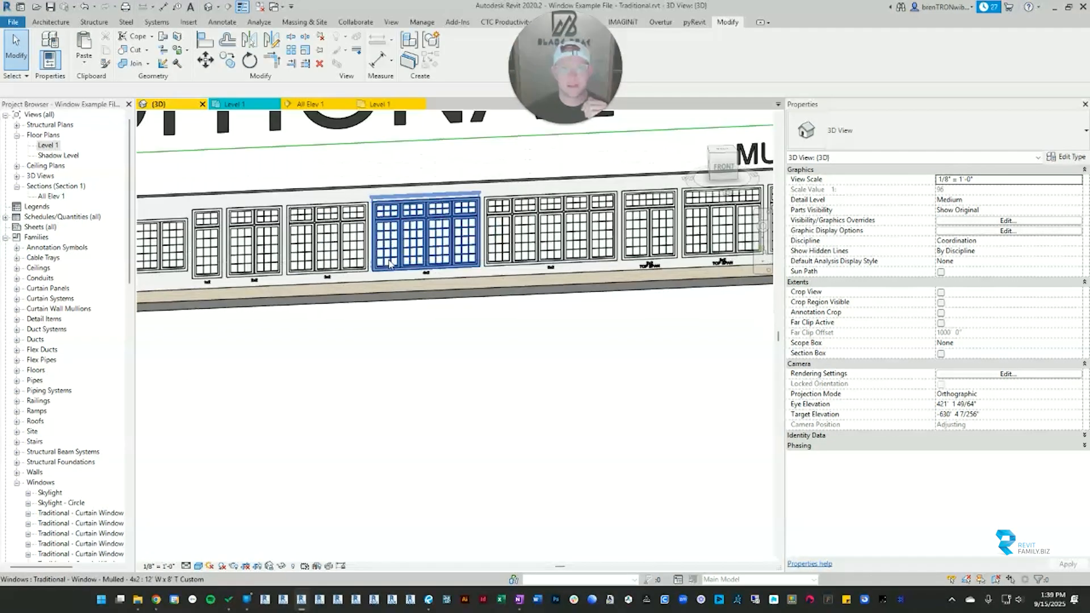
middle_click_drag(599, 258, 381, 253)
middle_click_drag(624, 236, 346, 272)
scroll(534, 262, "up", 2)
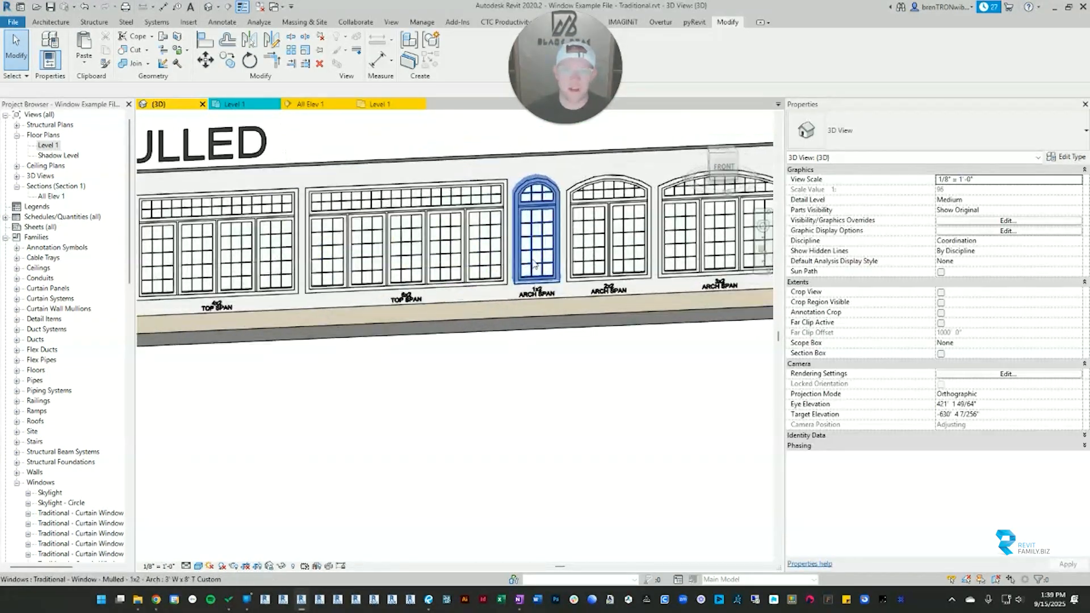
scroll(364, 243, "down", 3)
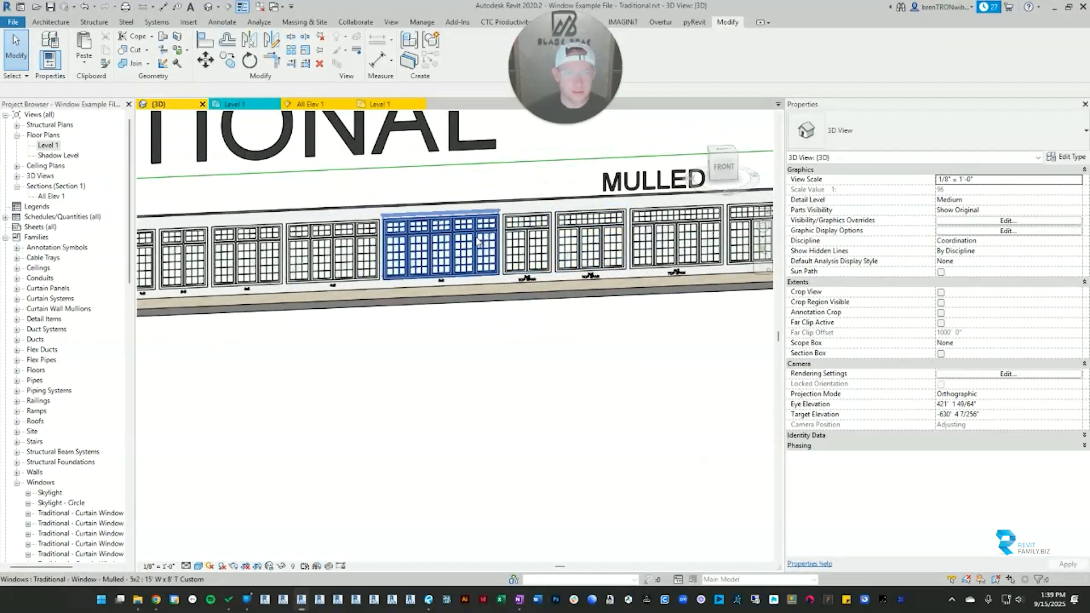
scroll(479, 243, "up", 3)
Step: Examine the top span mulled windows from 2x2 to 5x2, checking the single wide unit above the lower windows
middle_click_drag(478, 242, 350, 254)
scroll(446, 249, "up", 2)
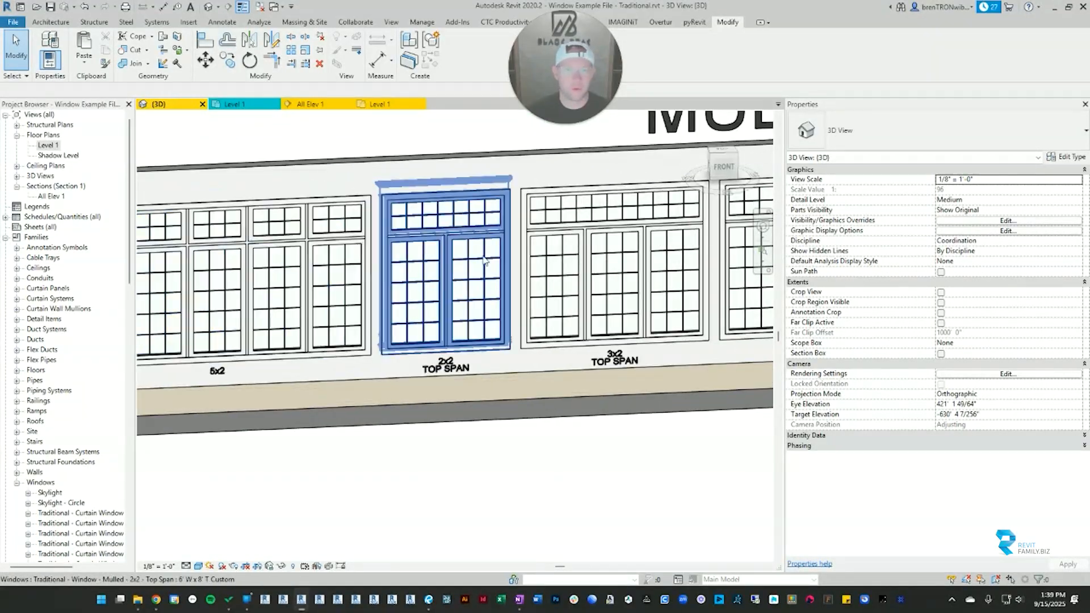
scroll(670, 220, "up", 2)
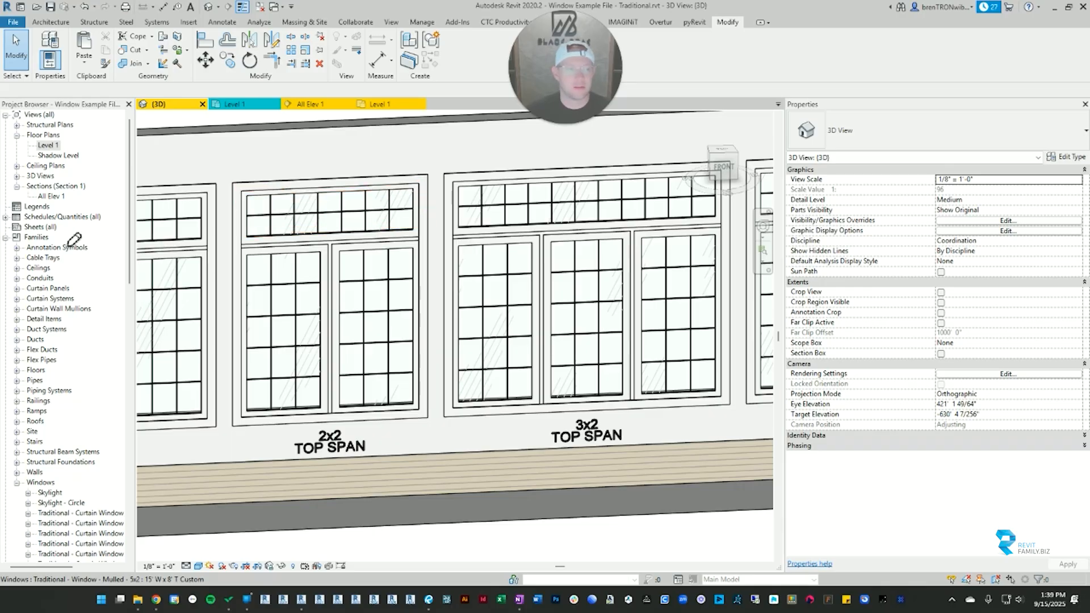
left_click(28, 267)
scroll(480, 329, "down", 3)
middle_click_drag(396, 325, 291, 314)
scroll(582, 347, "down", 1)
middle_click_drag(682, 340, 345, 333)
scroll(541, 345, "up", 4)
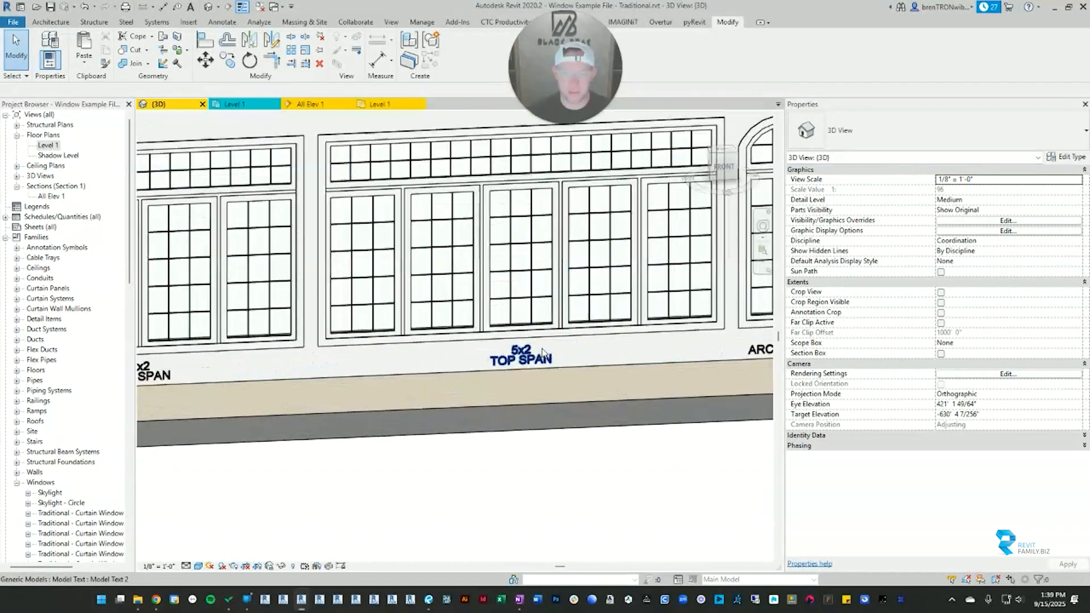
scroll(584, 318, "down", 1)
middle_click_drag(581, 316, 411, 317)
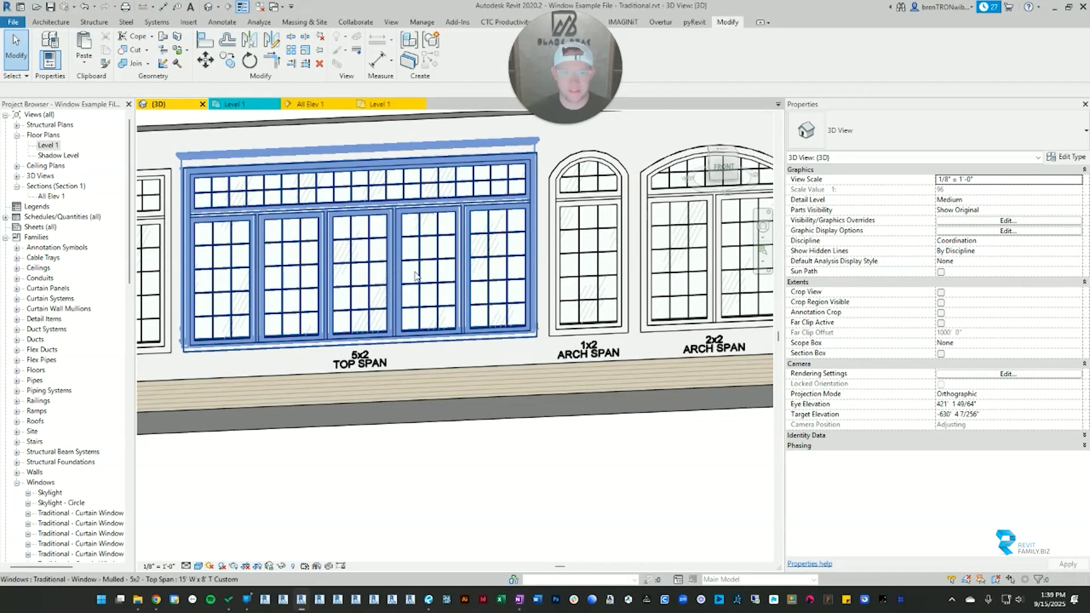
Step: Examine the arch span mulled windows from 1x2 to 5x2
scroll(429, 276, "down", 1)
middle_click_drag(520, 266, 227, 257)
scroll(263, 252, "down", 1)
middle_click_drag(370, 233, 309, 234)
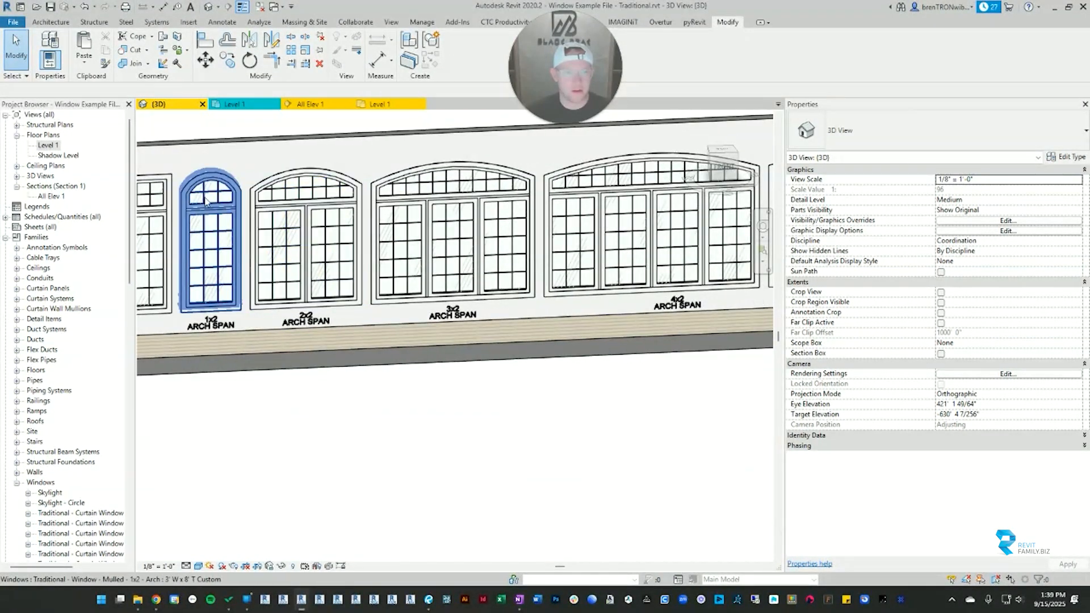
middle_click_drag(666, 199, 353, 222)
middle_click_drag(633, 235, 368, 250)
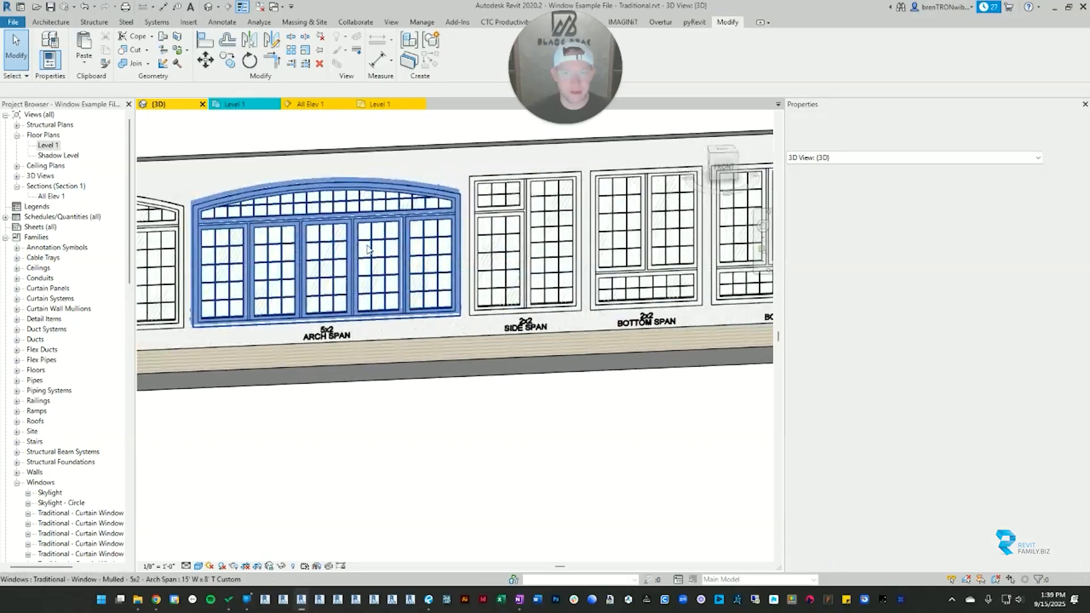
middle_click_drag(549, 245, 301, 246)
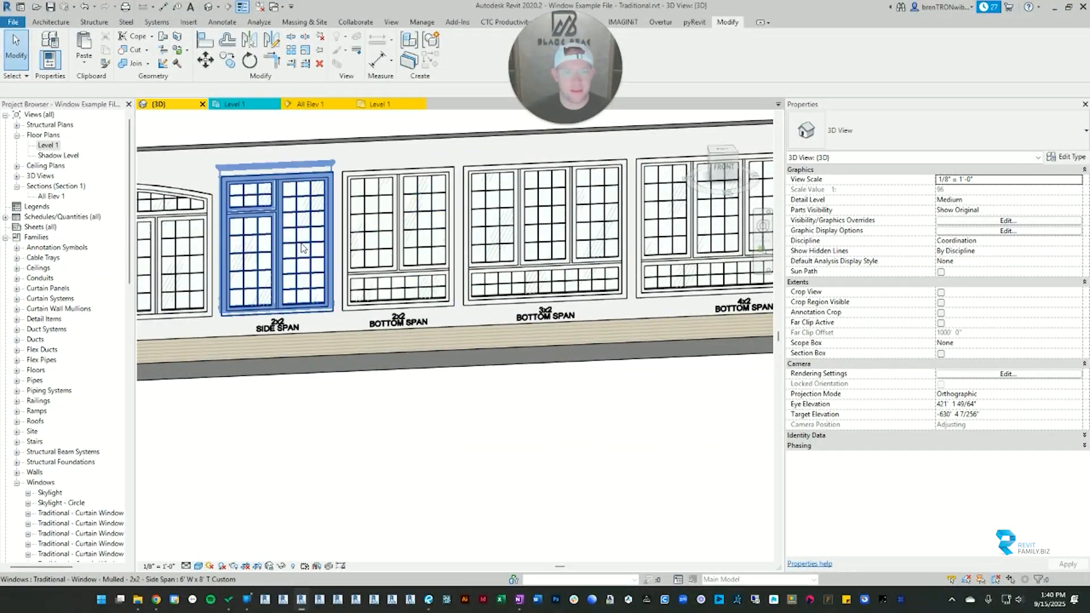
Step: Examine the 2x2 side span mulled window and the bottom span windows up to 5x2
scroll(302, 248, "up", 1)
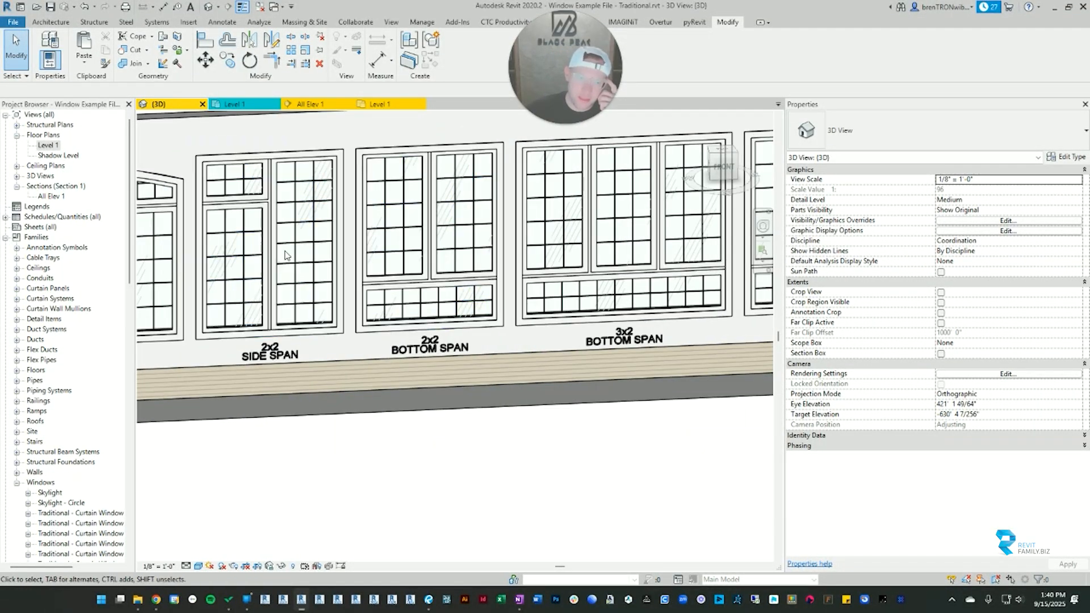
middle_click_drag(288, 253, 340, 266)
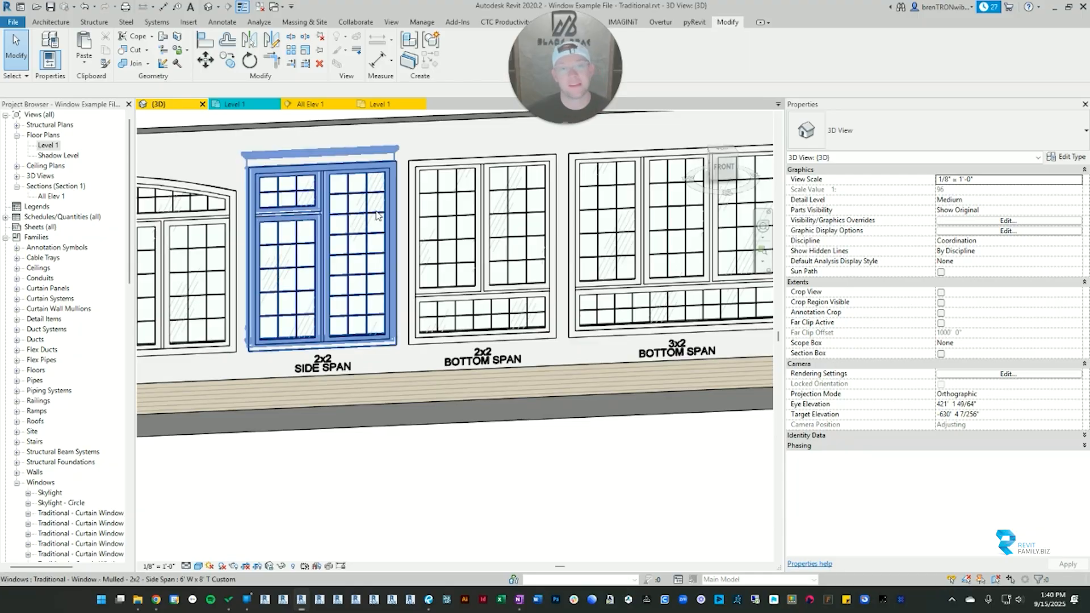
scroll(367, 254, "down", 2)
middle_click_drag(594, 283, 549, 285)
scroll(279, 261, "up", 2)
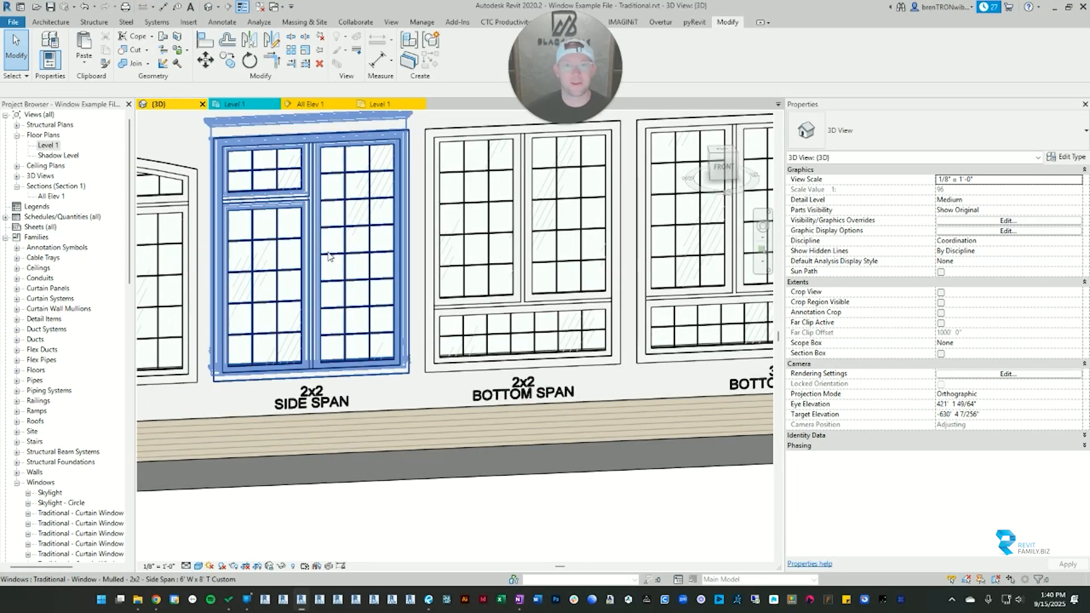
scroll(341, 263, "down", 1)
scroll(341, 263, "down", 2)
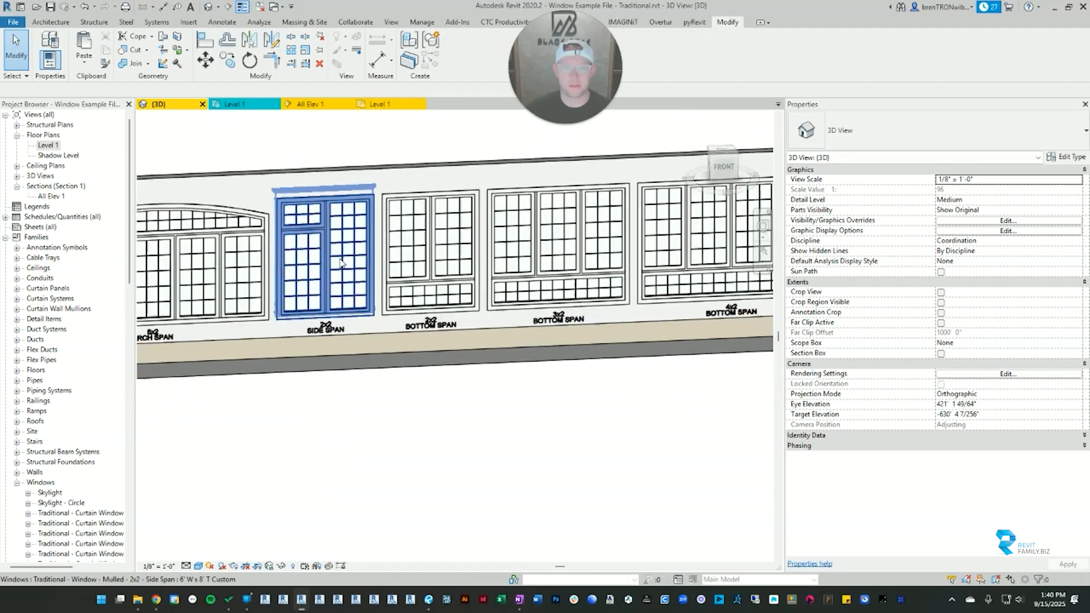
middle_click_drag(429, 278, 336, 274)
middle_click_drag(575, 286, 284, 286)
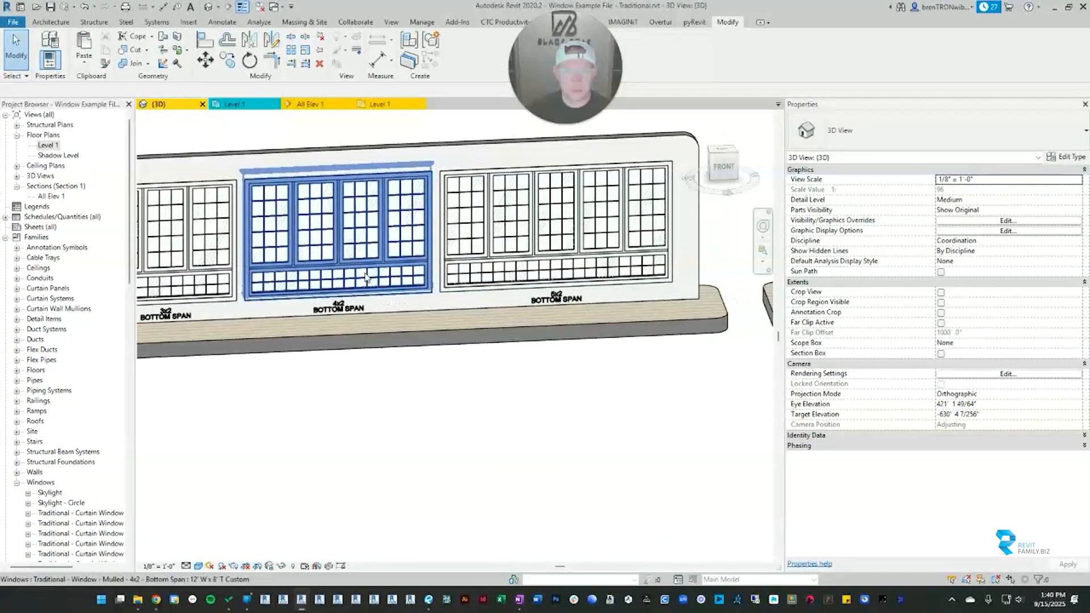
scroll(568, 267, "up", 3)
middle_click_drag(483, 206, 463, 258)
scroll(463, 259, "down", 5)
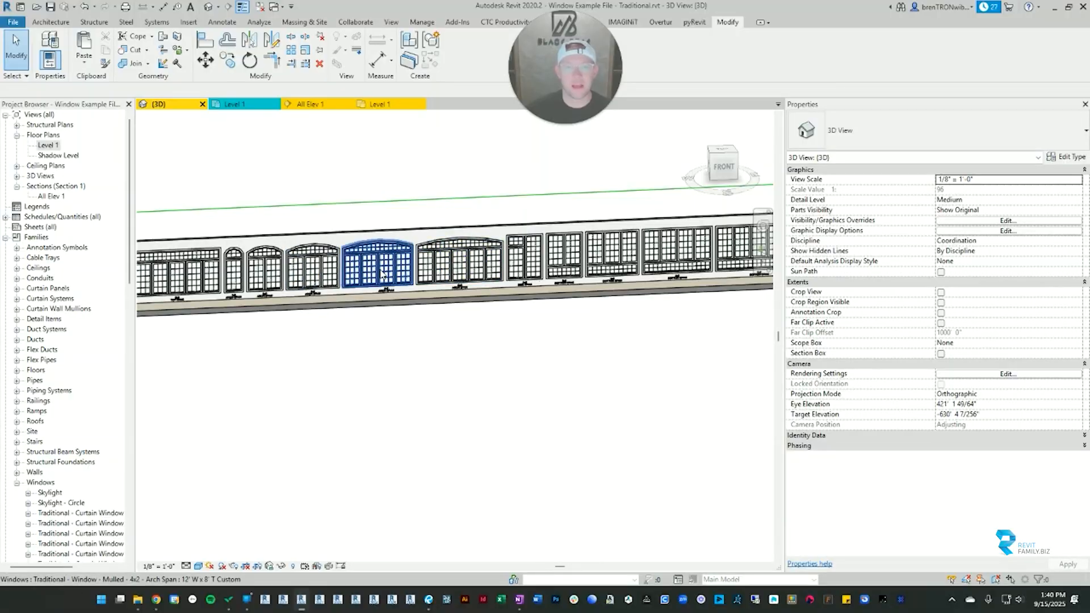
Step: Look over the curtain wall windows and the custom curtain wall window example
middle_click_drag(621, 259, 318, 285)
scroll(687, 257, "up", 2)
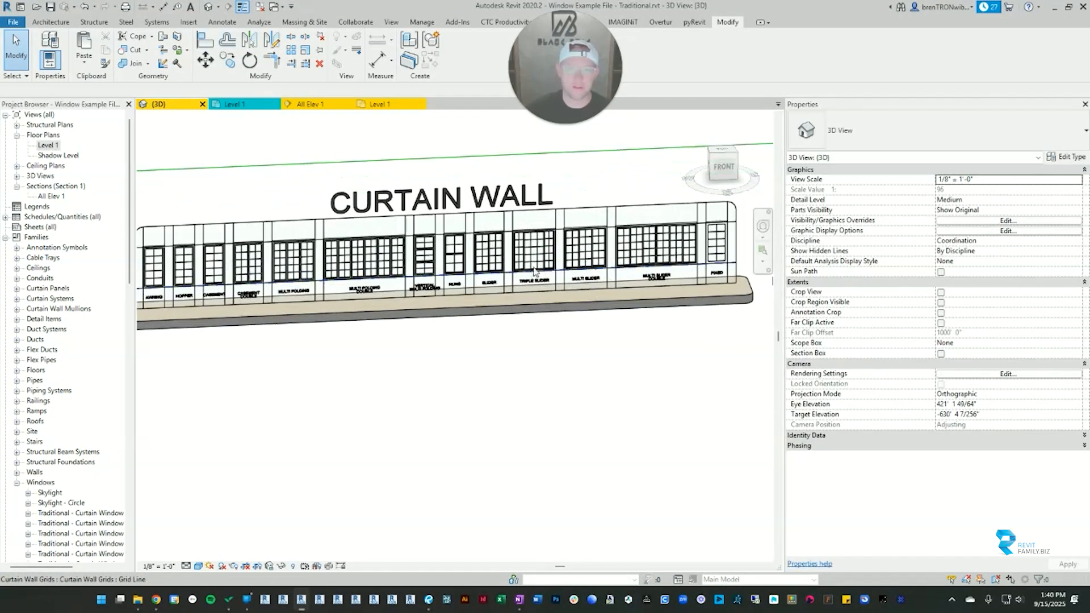
middle_click_drag(690, 256, 456, 277)
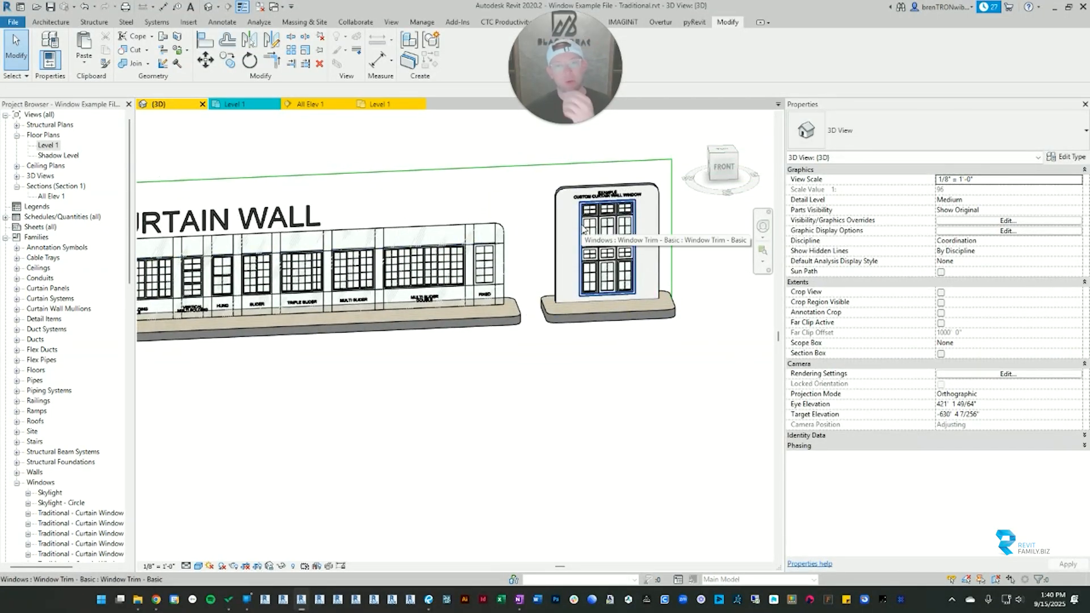
Step: Return to the start of the mulled section and review the 2x1, 3x1, 4x1 and 5x1 windows
middle_click_drag(250, 287, 653, 279)
middle_click_drag(198, 291, 738, 289)
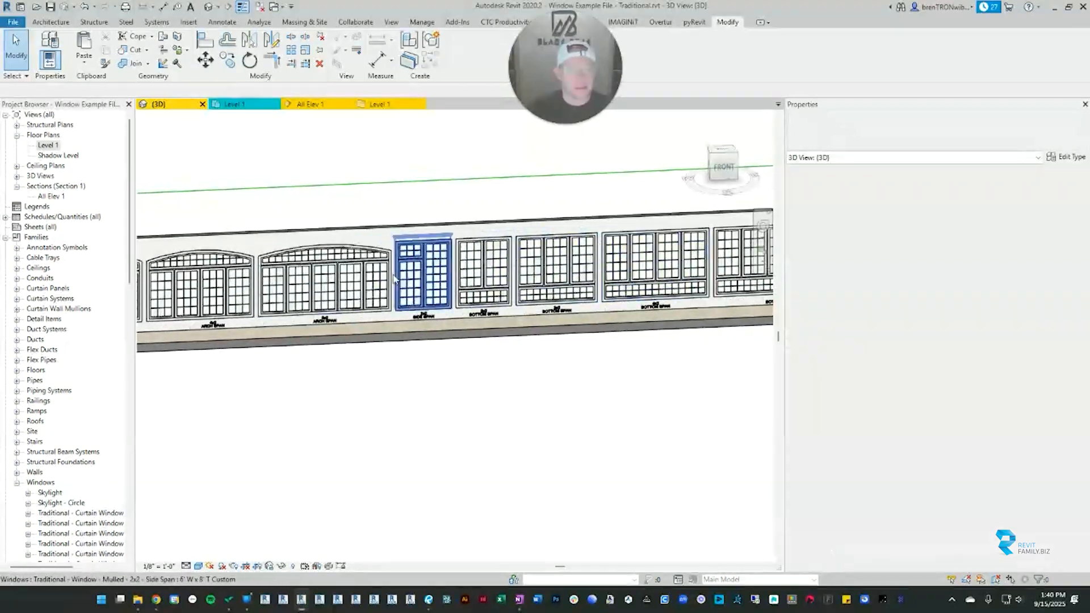
scroll(398, 298, "down", 2)
middle_click_drag(398, 298, 602, 291)
middle_click_drag(307, 294, 551, 290)
middle_click_drag(261, 293, 655, 281)
scroll(584, 284, "up", 2)
scroll(278, 295, "up", 2)
scroll(372, 291, "up", 2)
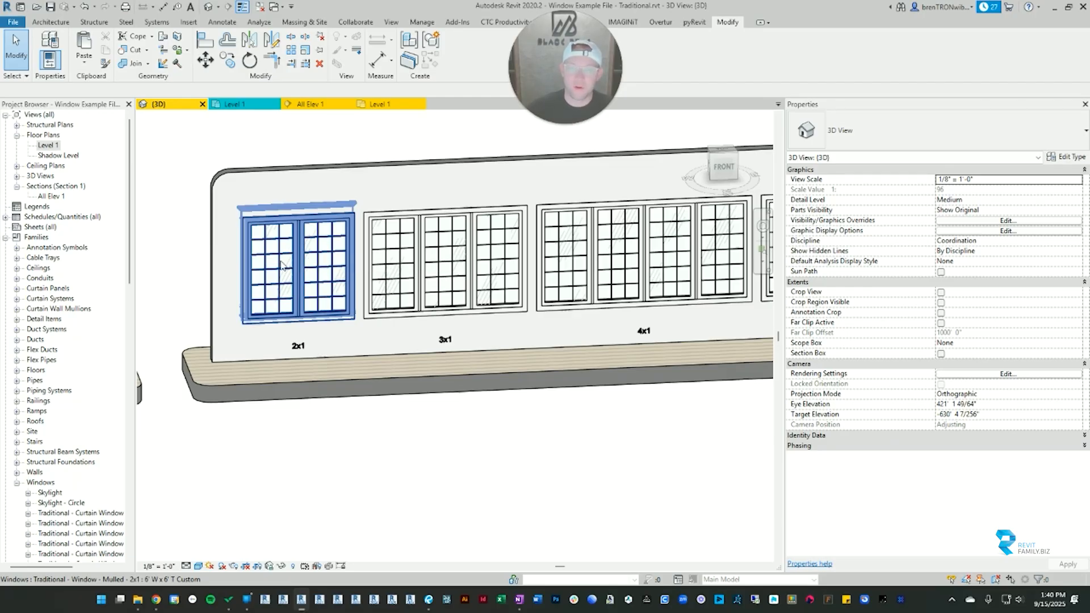
scroll(368, 283, "down", 2)
scroll(378, 271, "up", 4)
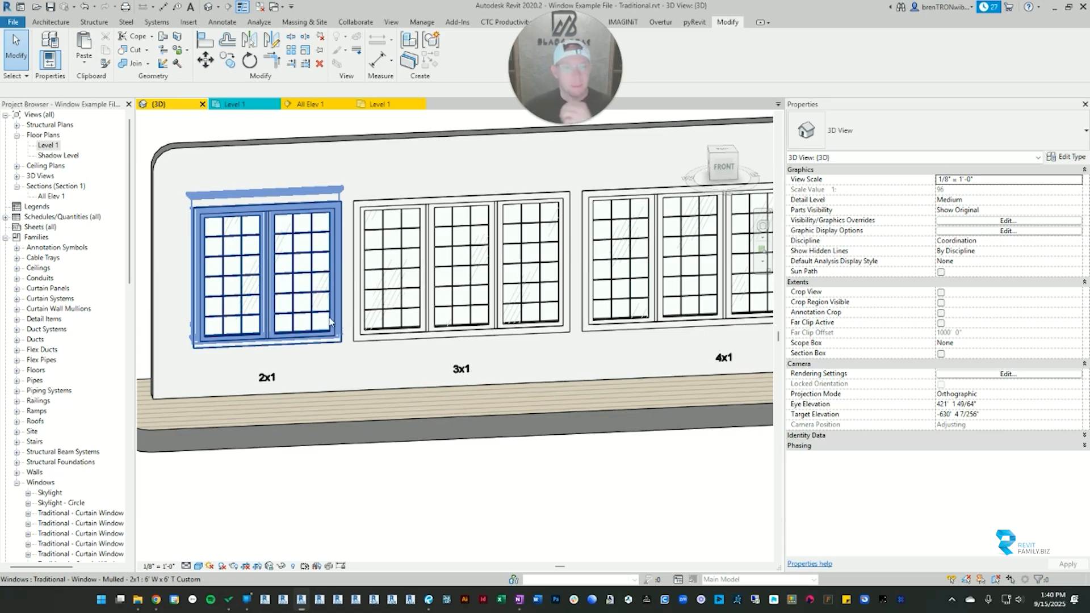
scroll(330, 320, "down", 1)
scroll(558, 338, "down", 1)
middle_click_drag(557, 338, 402, 327)
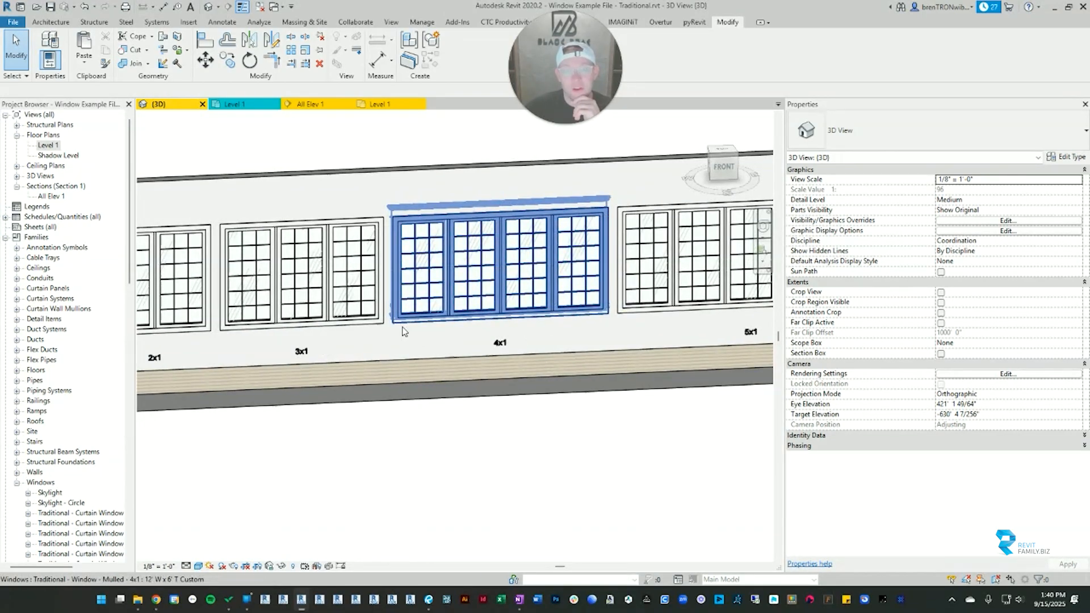
scroll(403, 331, "down", 1)
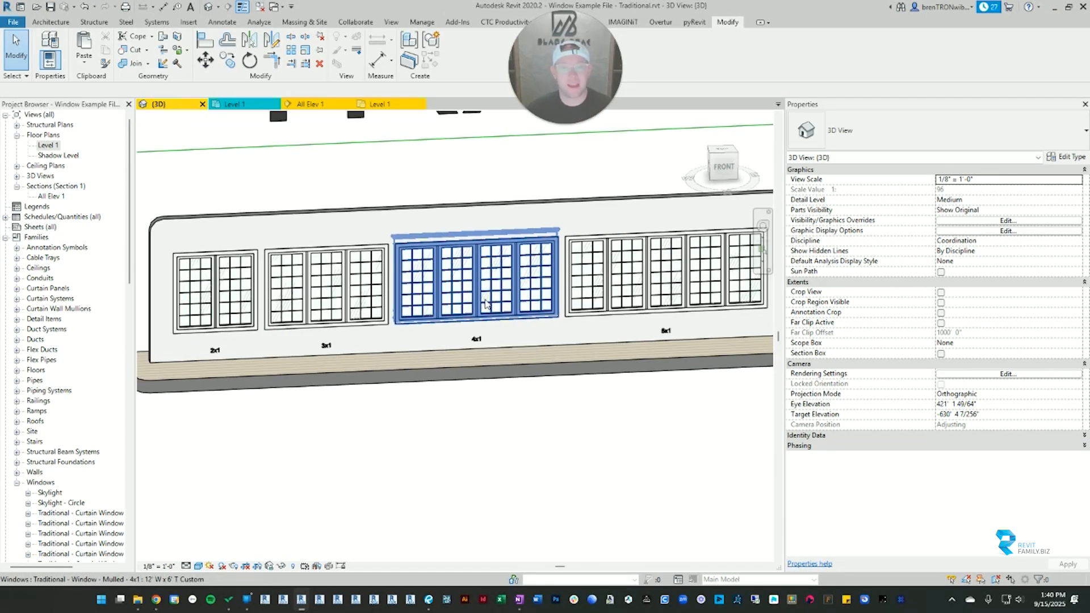
Step: Open the All Elev 1 section view and show the mulled windows in elevation
left_click(303, 104)
scroll(505, 320, "down", 6)
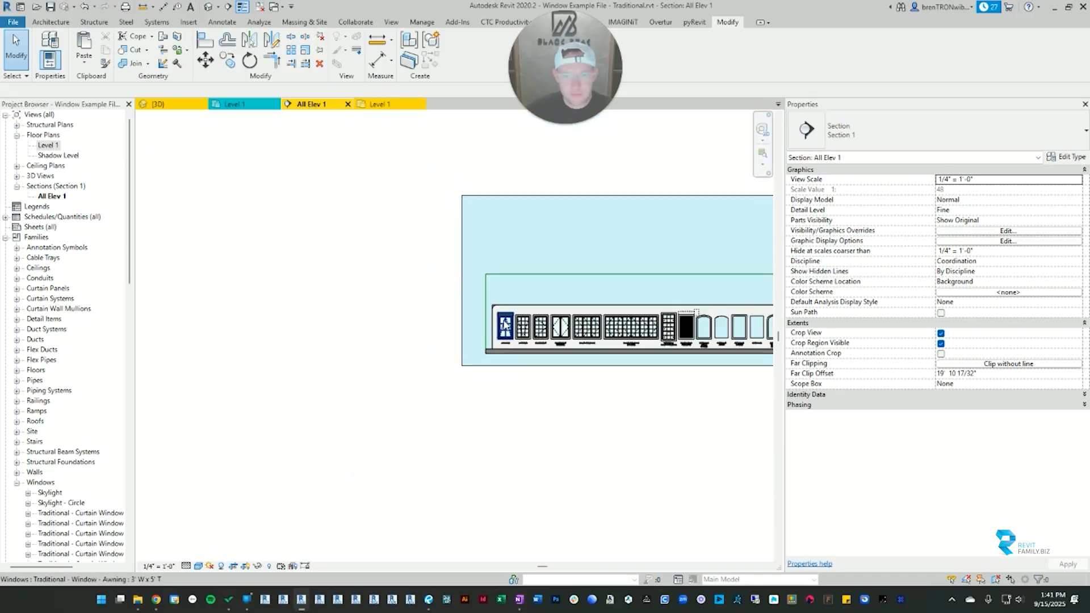
middle_click_drag(486, 347, 132, 362)
middle_click_drag(681, 346, 364, 345)
scroll(401, 345, "up", 4)
middle_click_drag(528, 351, 129, 319)
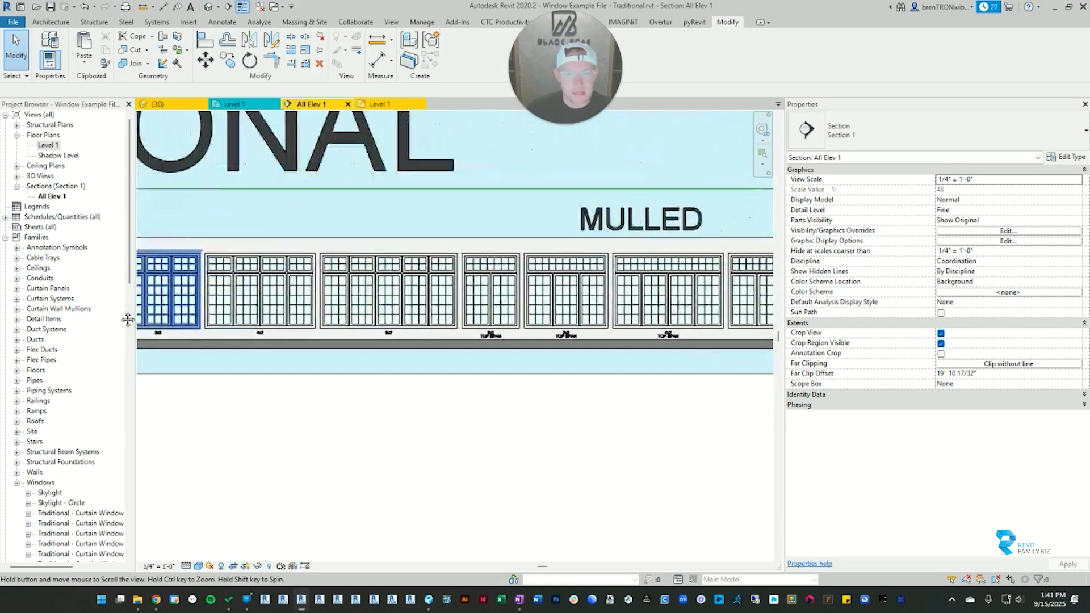
Step: Select the 3x2 Top Span mulled window and examine its trim, motion symbol, swing angle, grille, material and dimension instance parameters
middle_click_drag(622, 333, 286, 324)
scroll(520, 278, "up", 6)
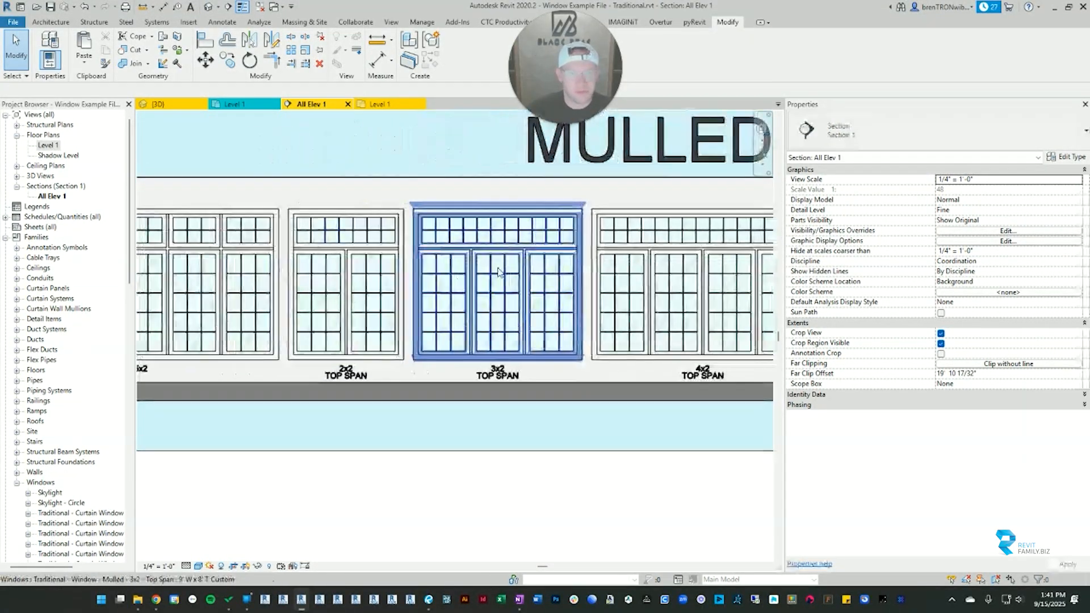
scroll(520, 278, "down", 1)
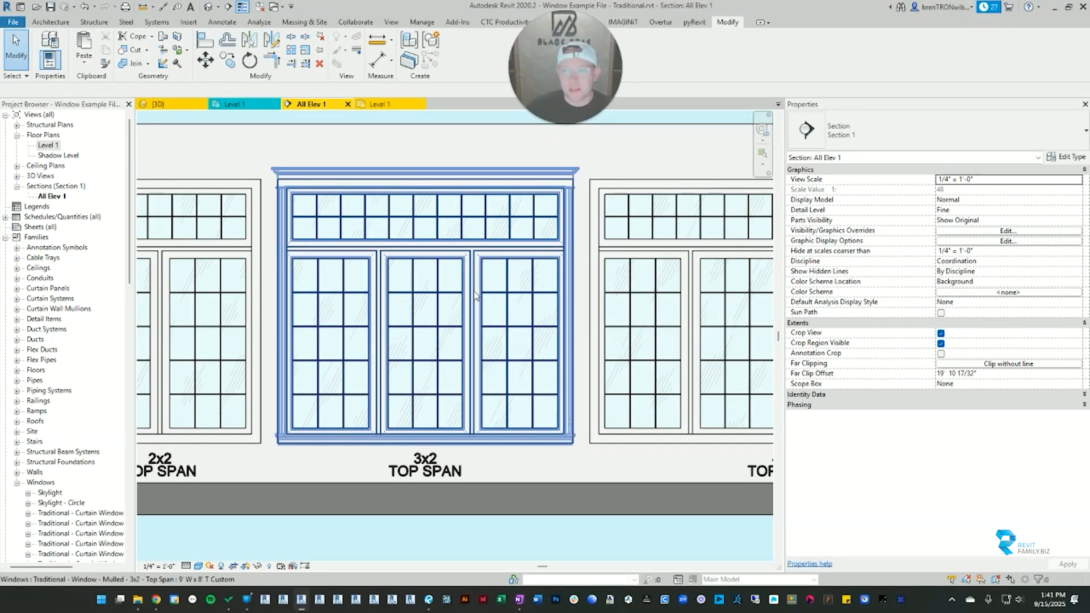
left_click(480, 250)
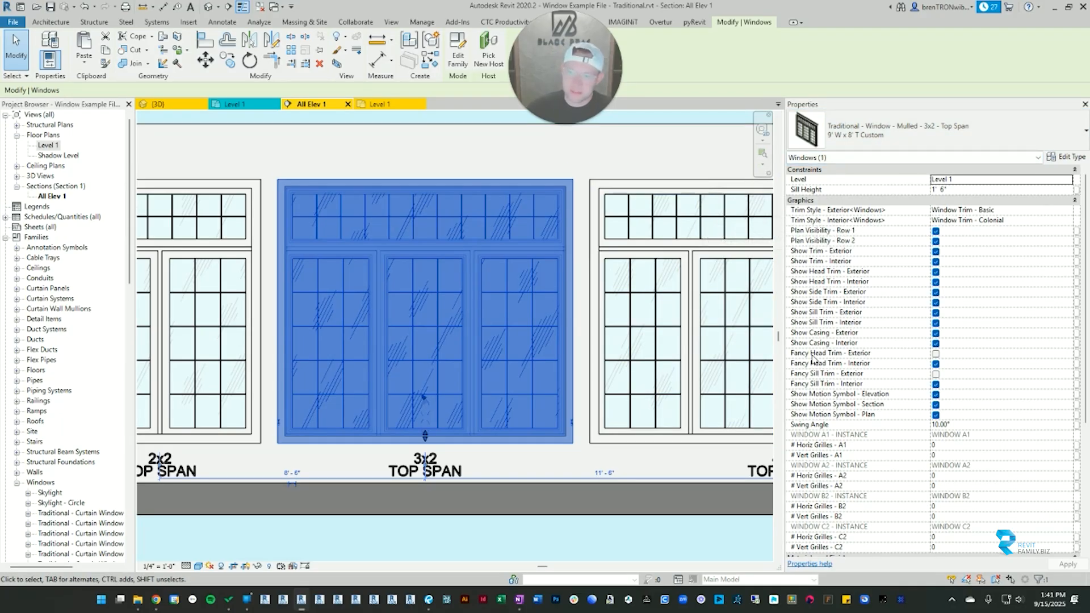
scroll(861, 263, "down", 3)
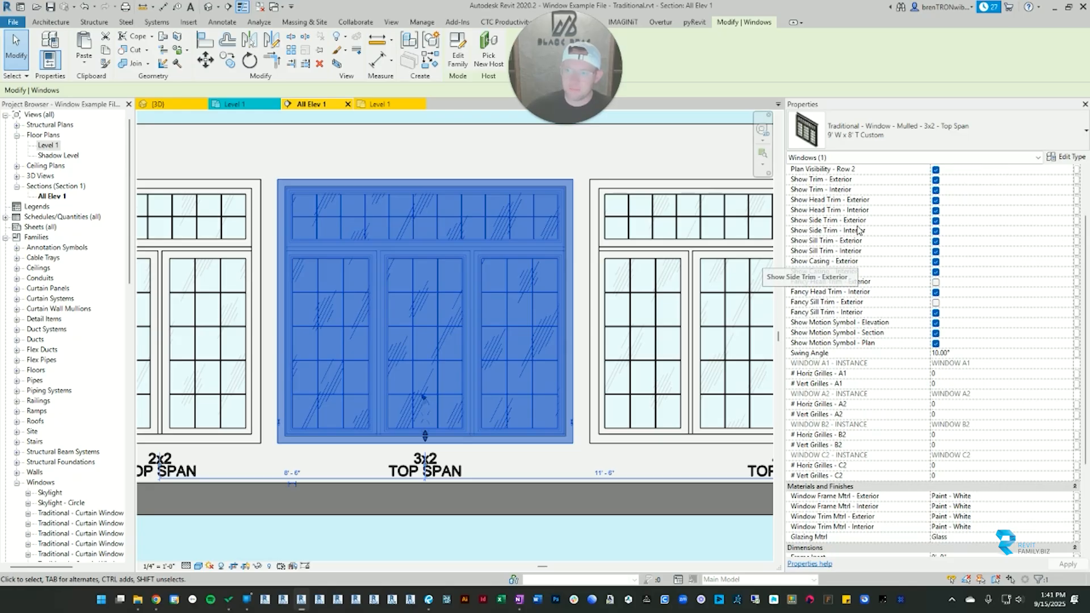
scroll(845, 287, "down", 3)
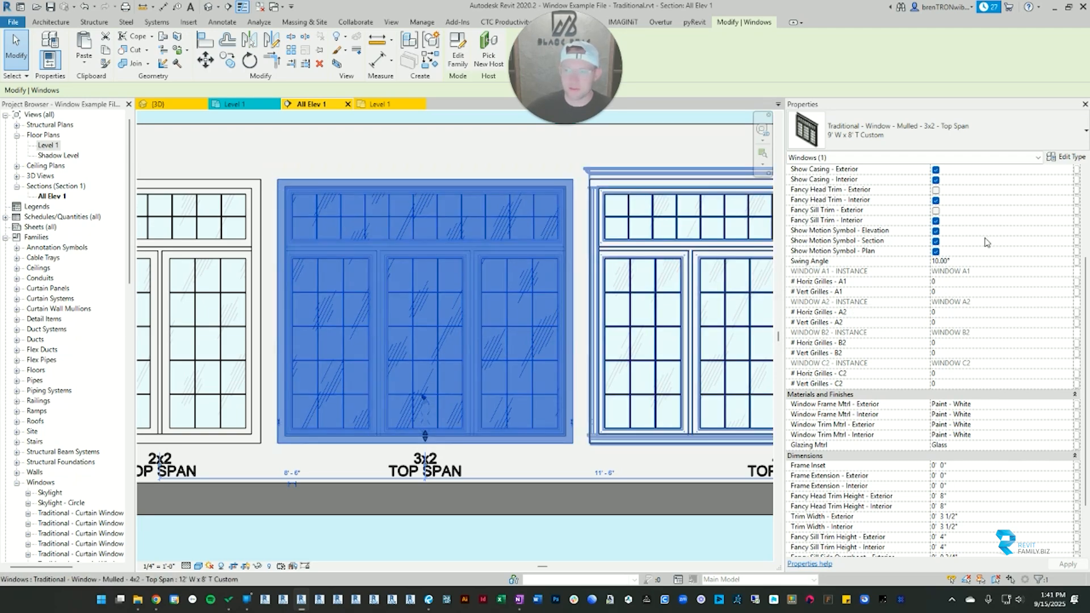
left_click(965, 265)
scroll(883, 325, "down", 3)
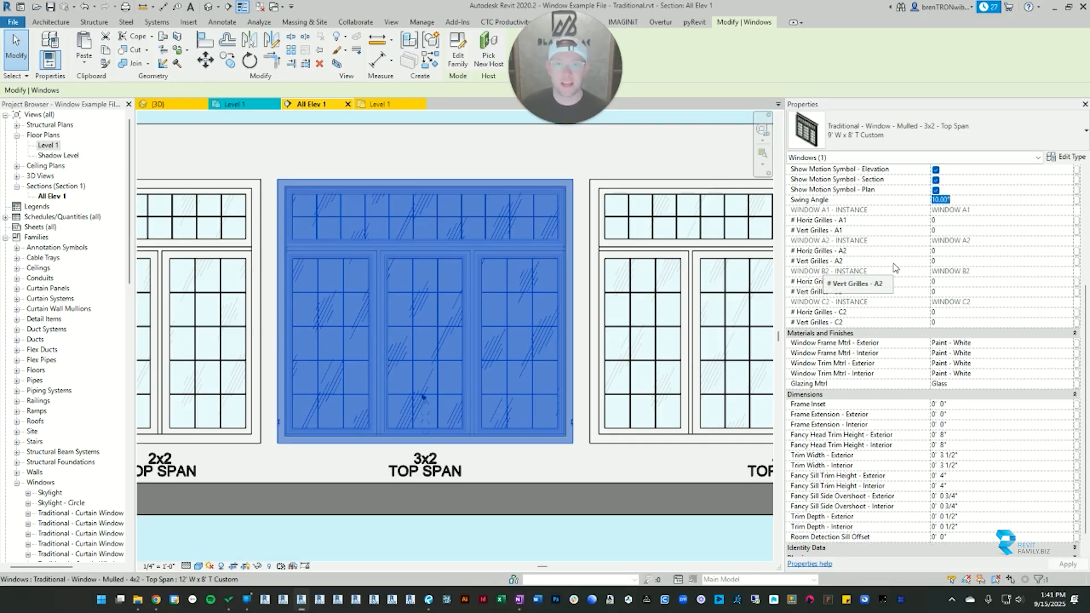
scroll(896, 267, "up", 6)
scroll(938, 311, "down", 7)
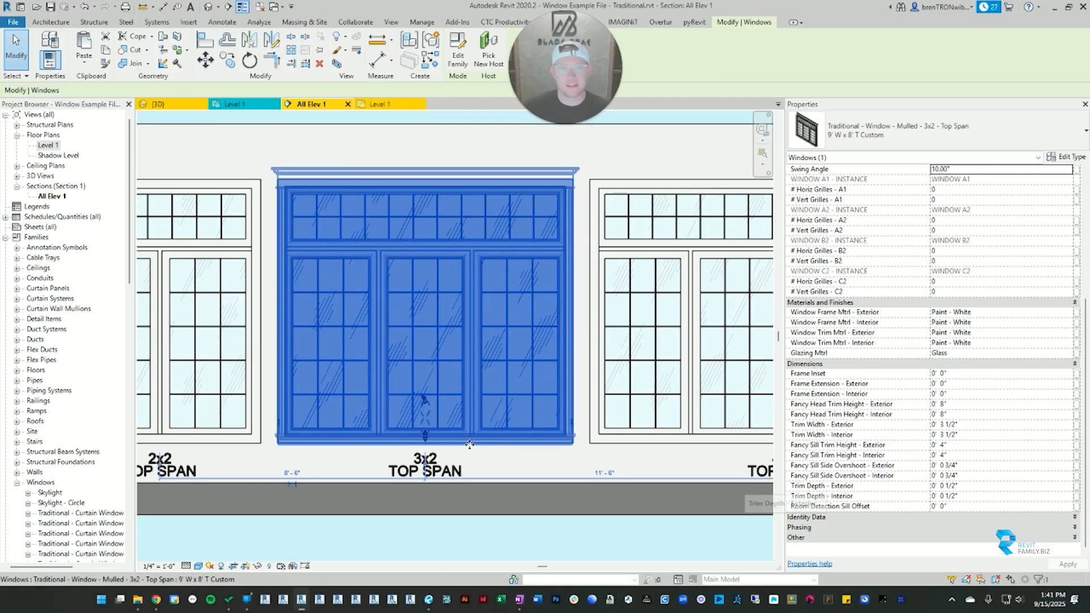
Step: Find the plain 3x2 mulled window in the elevation and show it up close
scroll(331, 321, "down", 3)
middle_click_drag(369, 296, 649, 298)
middle_click_drag(361, 275, 592, 269)
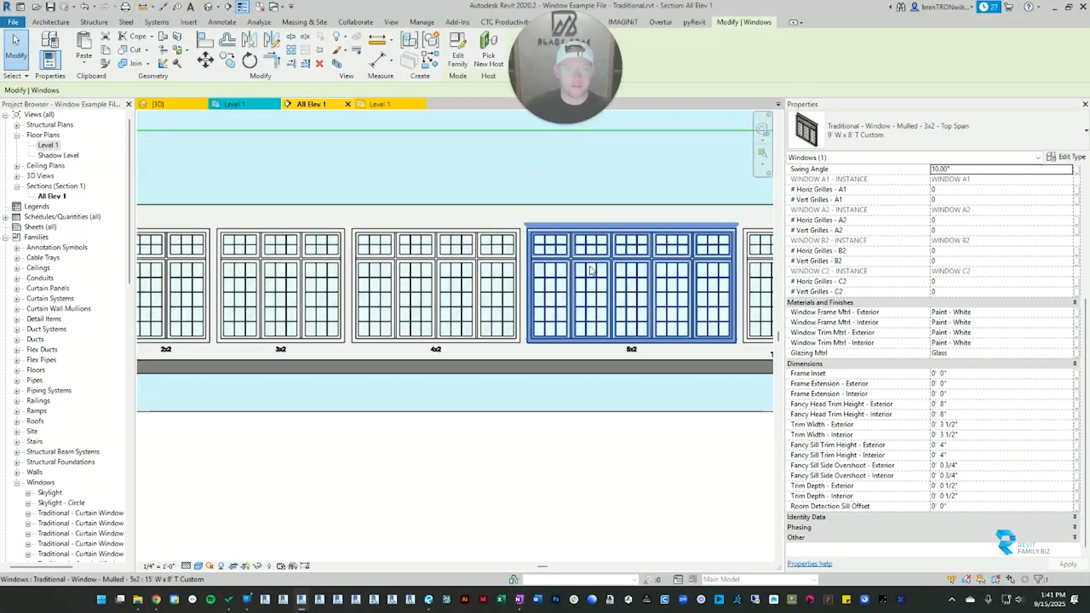
scroll(434, 276, "up", 2)
middle_click_drag(169, 270, 489, 268)
scroll(489, 268, "up", 3)
middle_click_drag(631, 232, 520, 243)
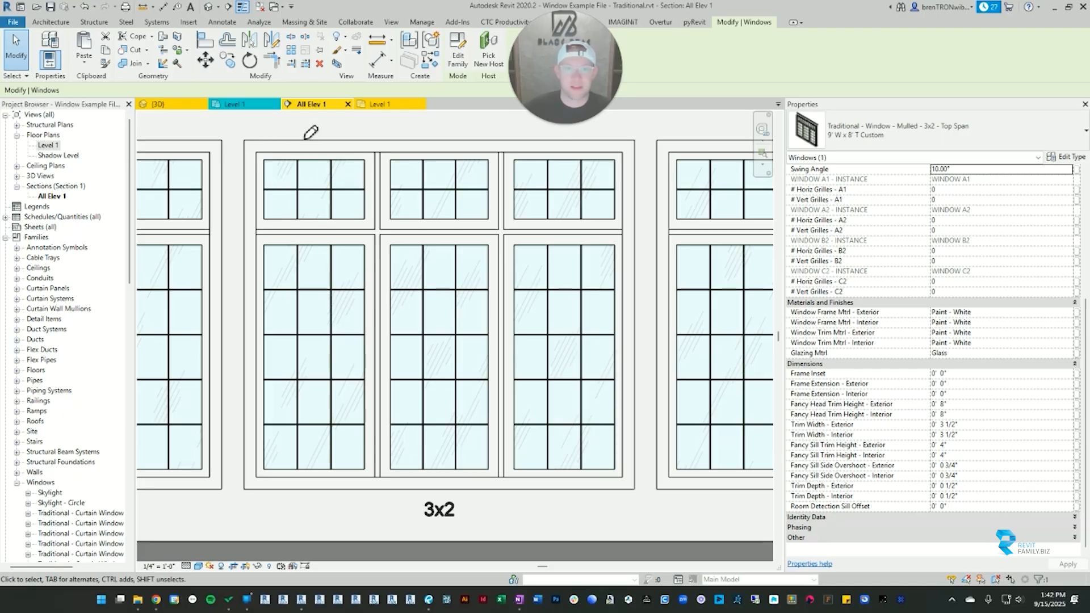
Step: Mark the 3x2 window's columns as A, B and C and its rows as 1 and 2 with temporary pen annotations, and clear them
mouse_move(300, 148)
left_mouse_down()
mouse_move(348, 136)
mouse_move(430, 141)
mouse_move(423, 149)
left_mouse_up()
left_click_drag(575, 137, 572, 150)
left_click_drag(232, 166, 234, 195)
left_click_drag(228, 313, 243, 328)
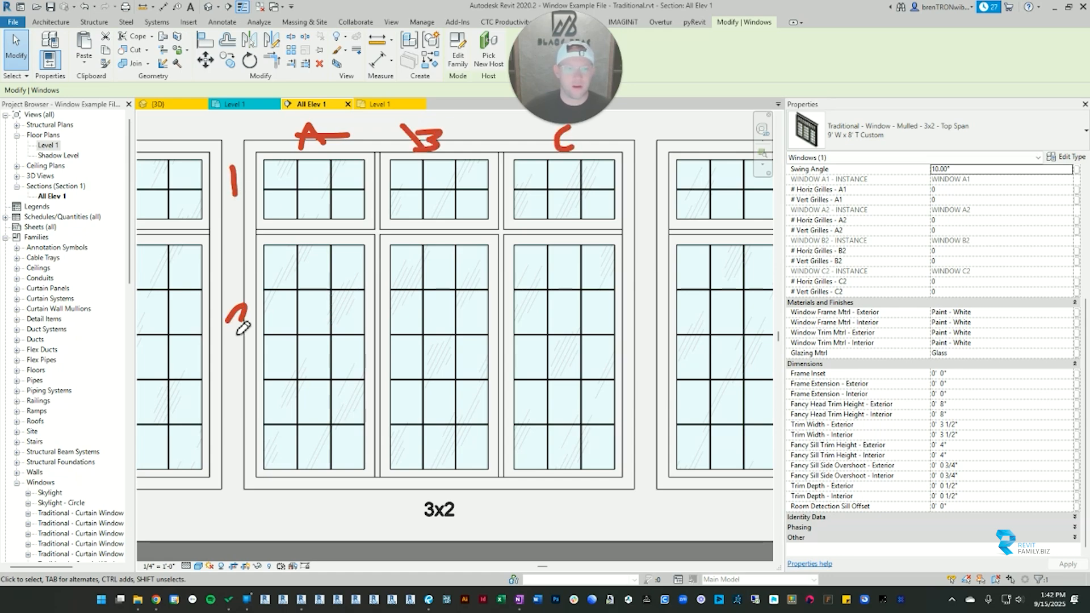
key("Escape")
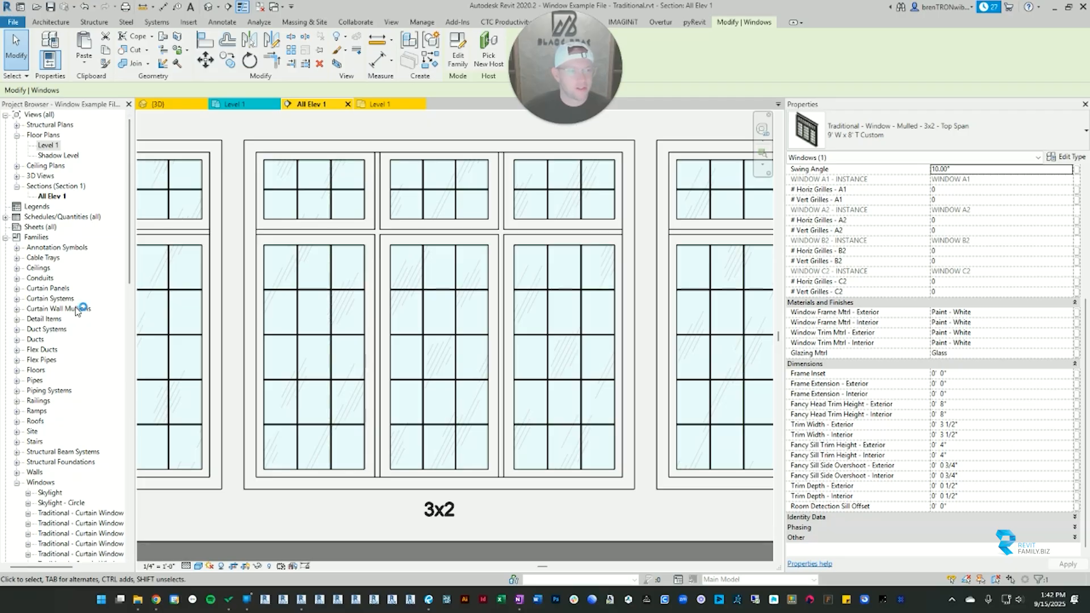
Step: Outline the 3x2 window's A1 panel and label all six panels A1 to C2 with temporary pen annotations, and clear them
mouse_move(258, 153)
left_mouse_down()
mouse_move(257, 226)
mouse_move(374, 190)
mouse_move(260, 152)
left_mouse_up()
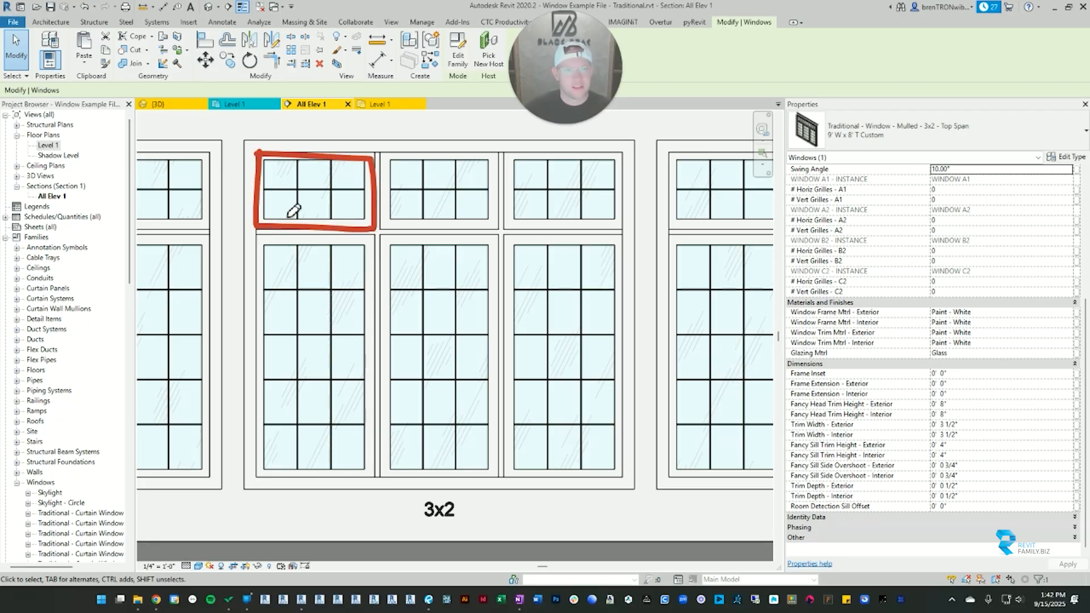
mouse_move(289, 216)
left_mouse_down()
mouse_move(328, 210)
mouse_move(316, 193)
mouse_move(328, 200)
left_mouse_up()
mouse_move(430, 196)
left_mouse_down()
mouse_move(435, 182)
mouse_move(465, 196)
left_mouse_up()
mouse_move(546, 176)
left_mouse_down()
mouse_move(539, 187)
mouse_move(568, 199)
left_mouse_up()
mouse_move(291, 331)
left_mouse_down()
mouse_move(317, 313)
mouse_move(342, 321)
left_mouse_up()
left_click_drag(410, 332, 407, 304)
mouse_move(406, 304)
left_mouse_down()
mouse_move(440, 298)
mouse_move(440, 339)
left_mouse_up()
left_click_drag(463, 306, 500, 334)
mouse_move(579, 307)
left_mouse_down()
mouse_move(558, 325)
mouse_move(579, 340)
left_mouse_up()
left_click_drag(585, 309, 617, 339)
key("Escape")
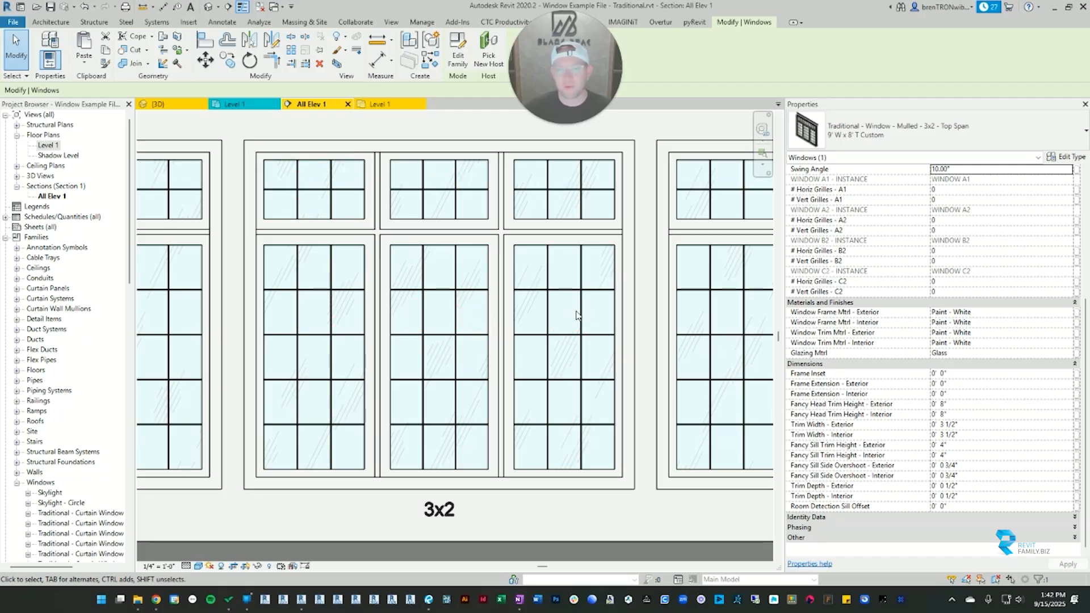
Step: Set Window Type - A1 of the 3x2 mulled window type to Panel - Fixed - Prairie Grilles and apply it
left_click(476, 234)
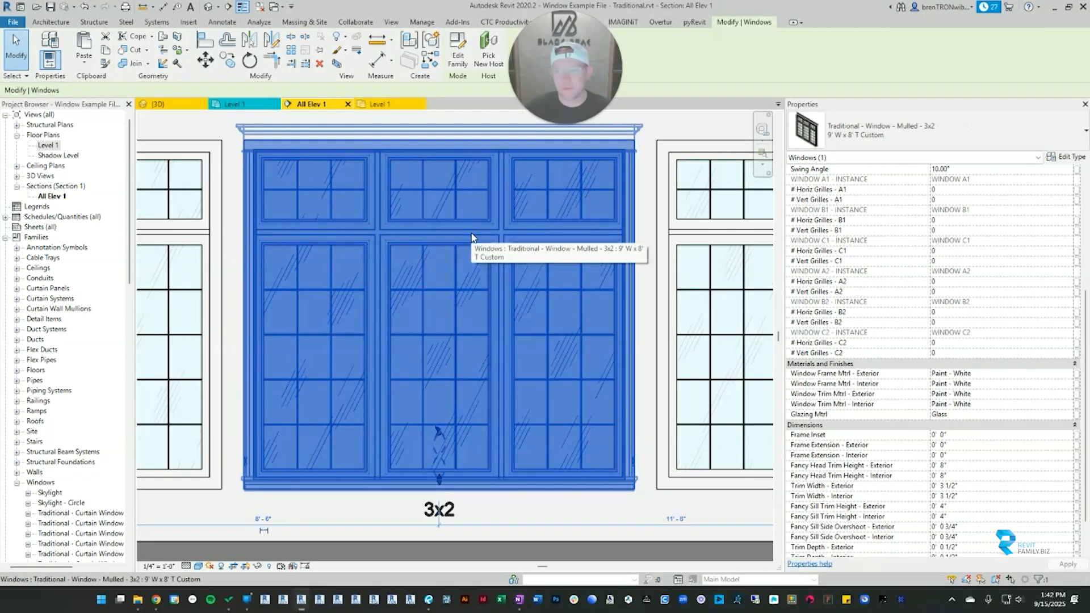
left_click(1069, 158)
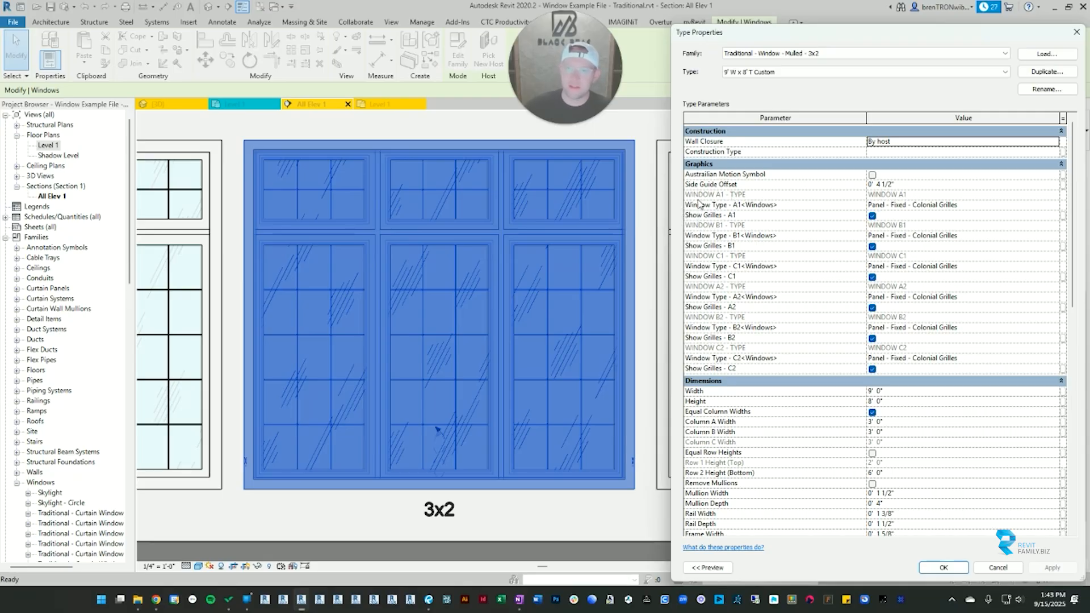
left_click(967, 205)
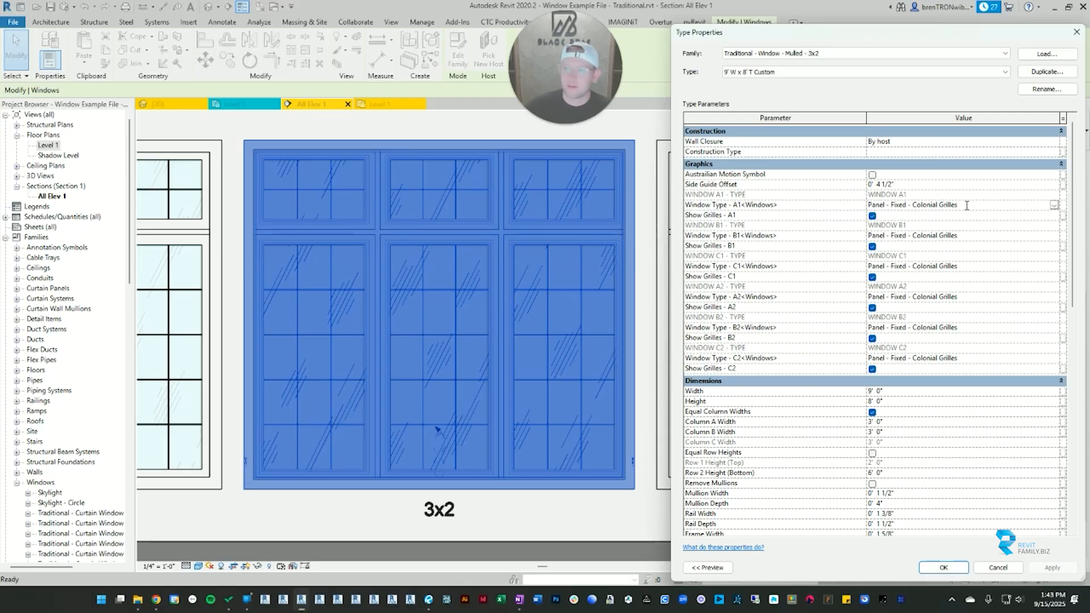
left_click(1055, 206)
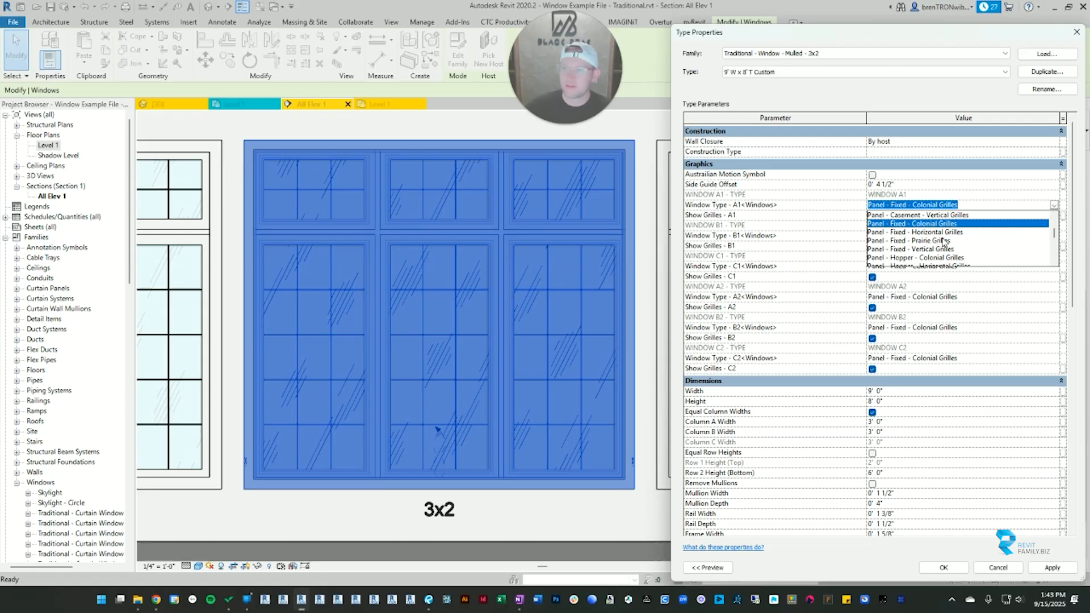
left_click(936, 244)
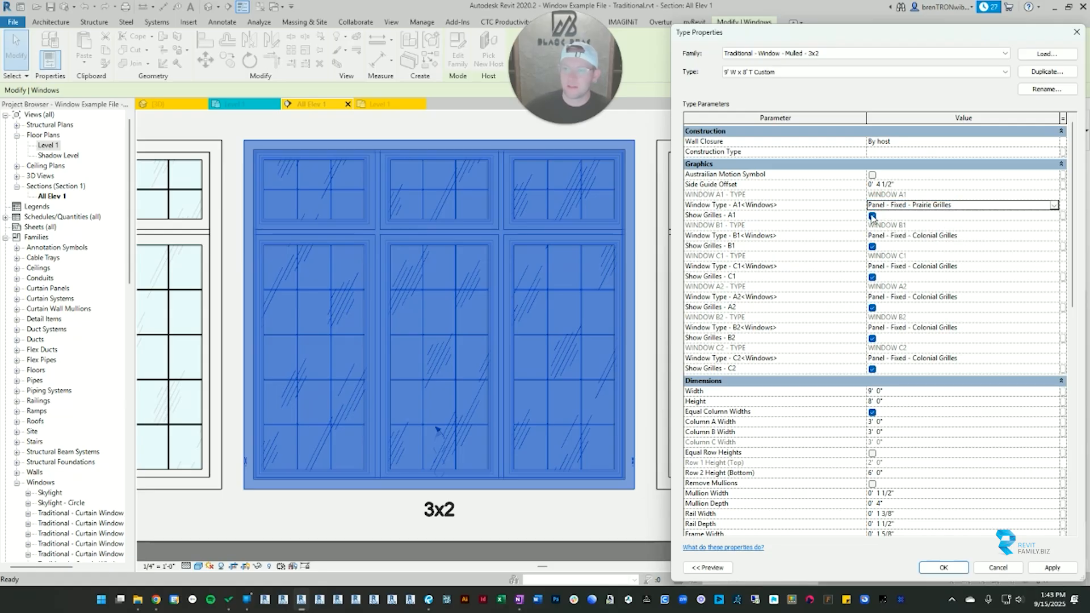
left_click(1052, 567)
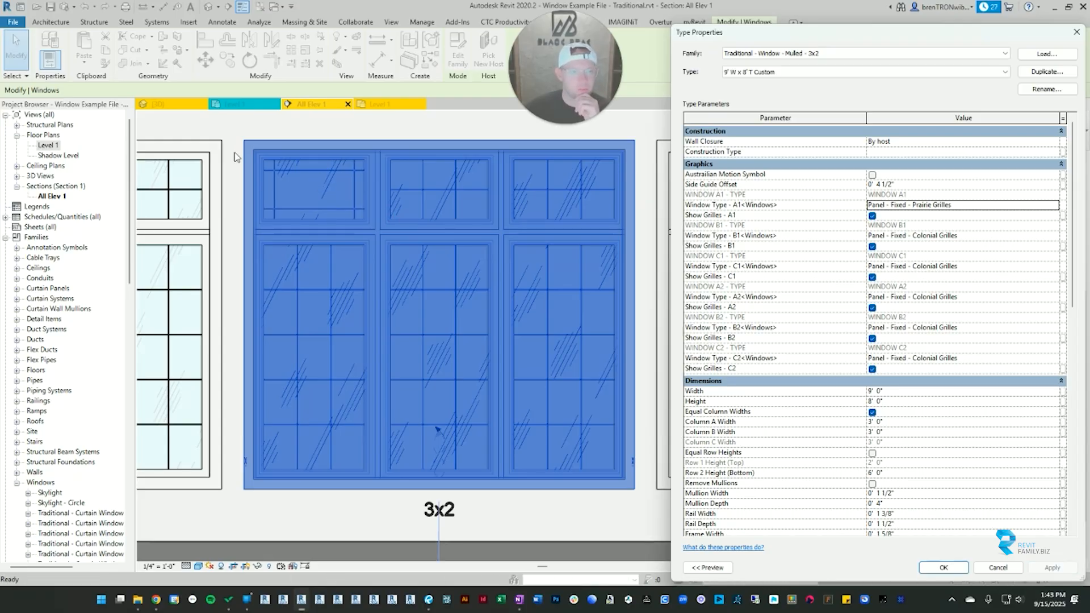
Step: Turn off Show Grilles for the top row panels A1, B1 and C1 and apply the change
left_click(872, 215)
left_click(872, 246)
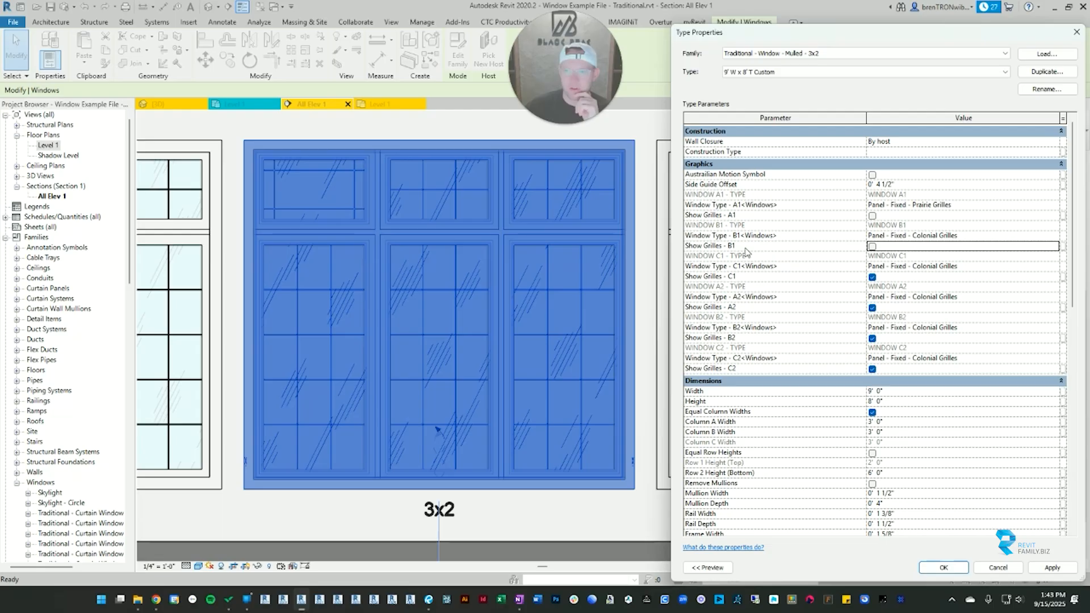
left_click(872, 277)
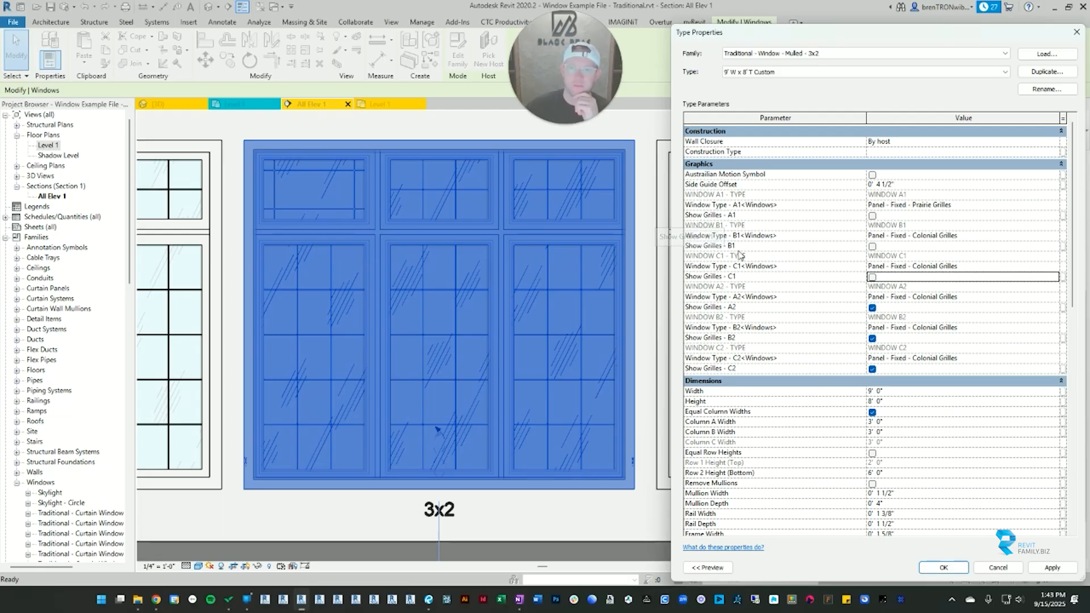
left_click(1052, 567)
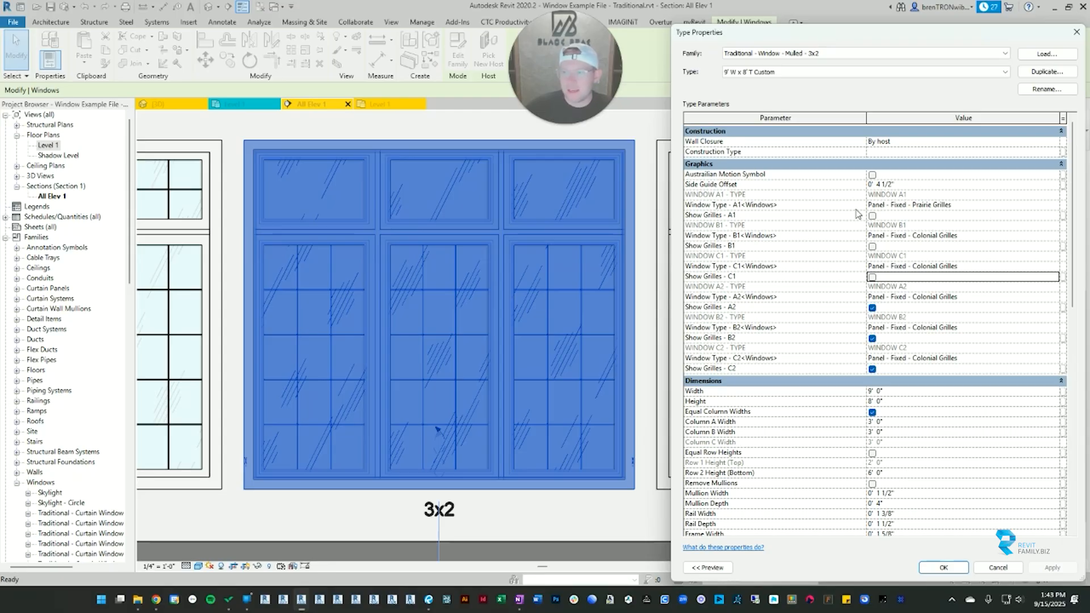
Step: Set Window Type - A1 to Panel - Awning - Prairie Grilles and confirm the type properties
left_click(912, 205)
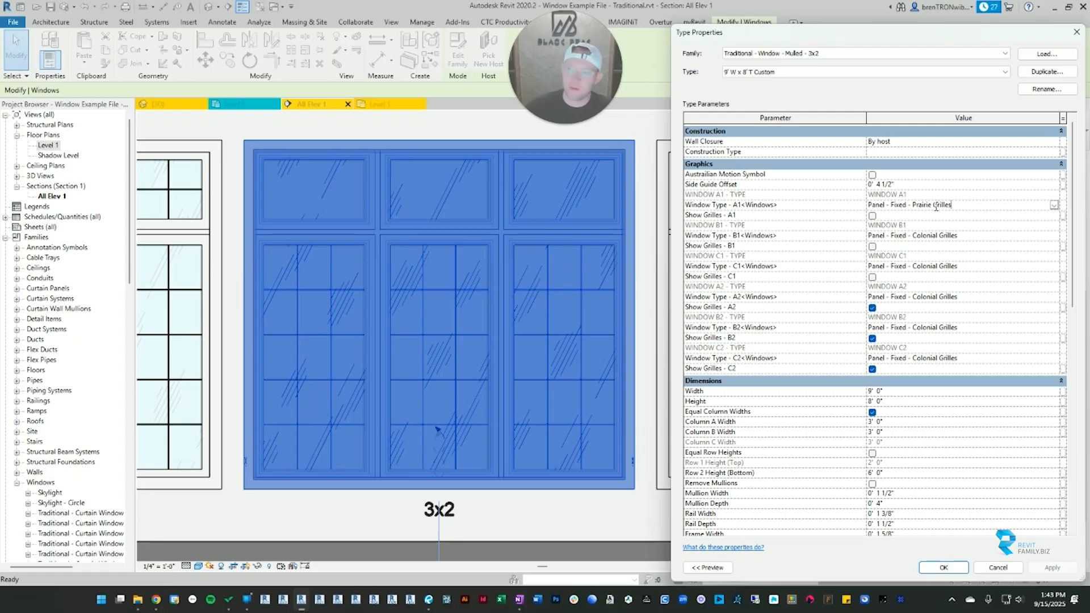
left_click(1055, 206)
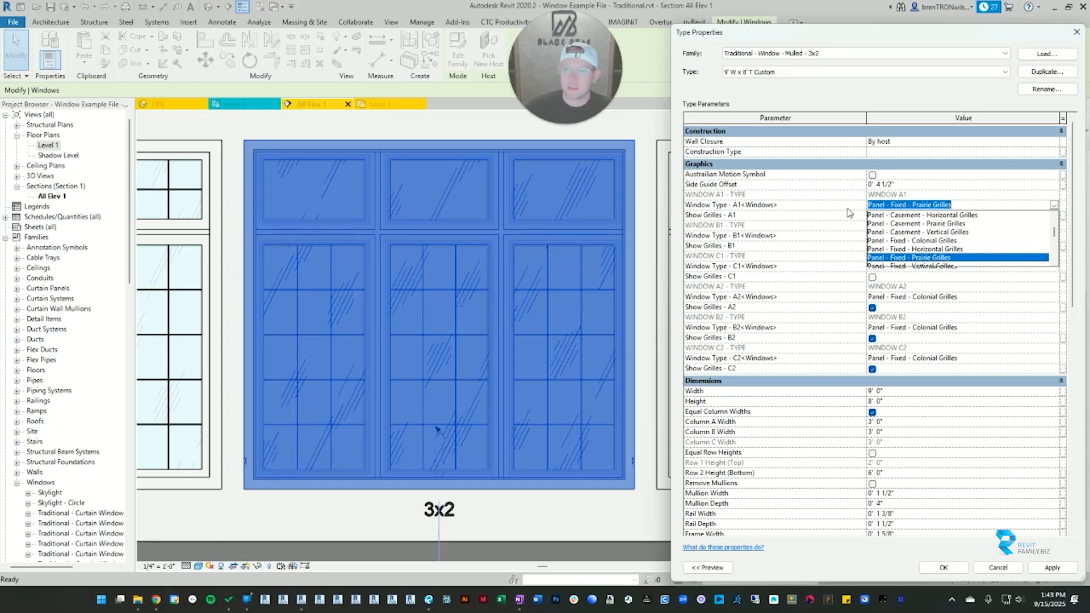
scroll(936, 259, "up", 2)
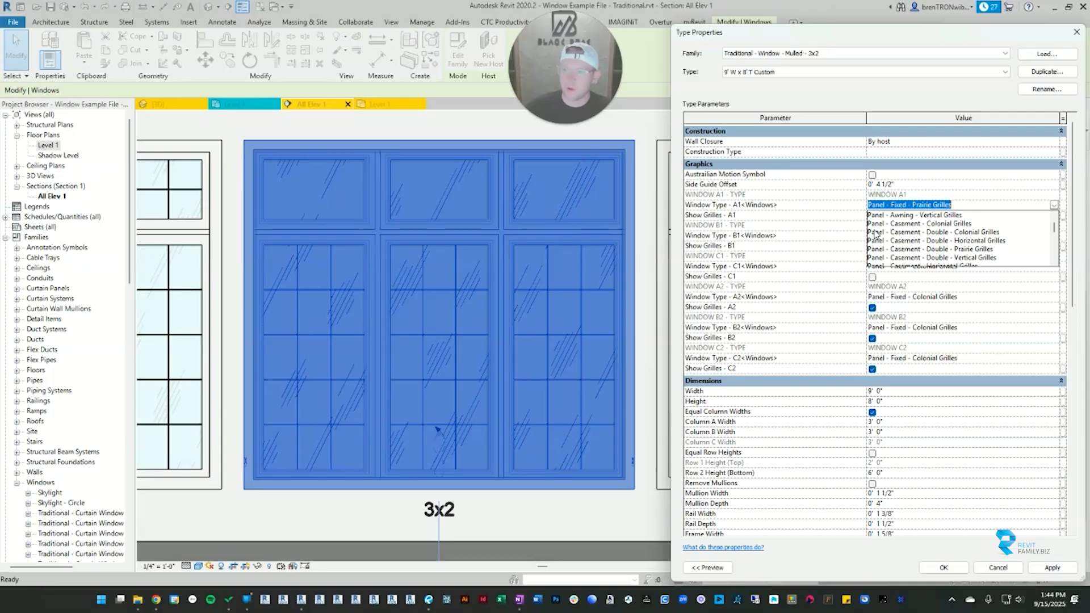
scroll(889, 230, "up", 1)
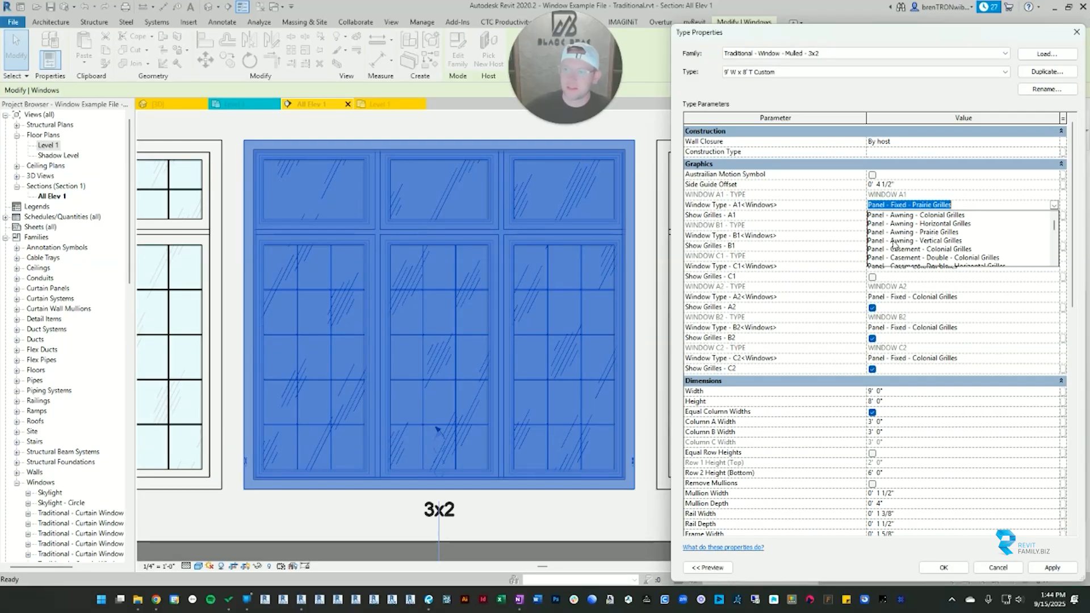
left_click(936, 233)
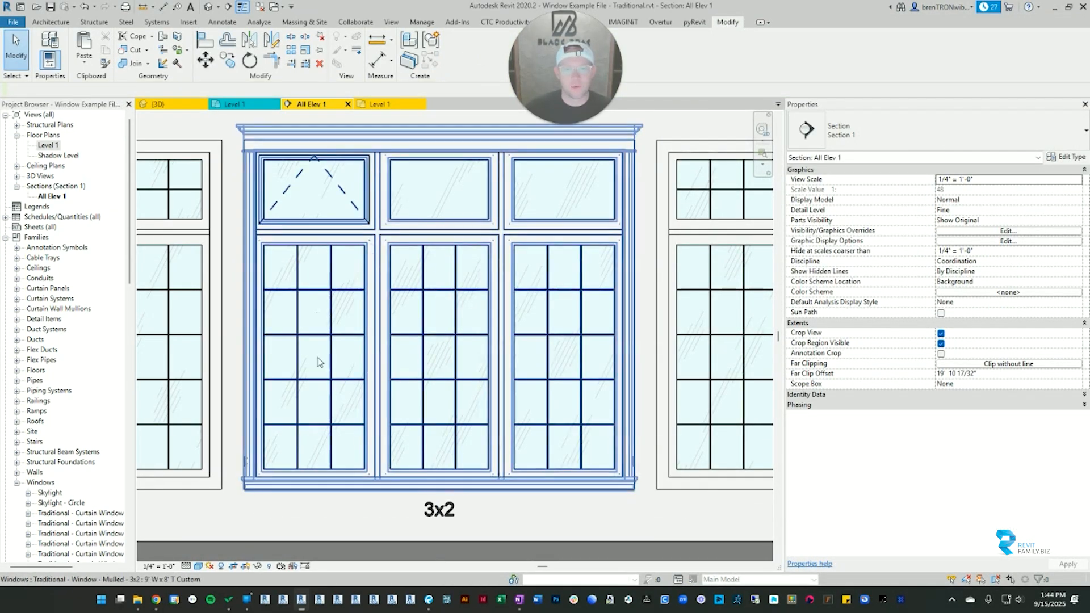
Step: Turn off Show Grilles for panels A2, B2 and C2 in the 3x2 window's type properties
left_click(366, 282)
left_click(1065, 157)
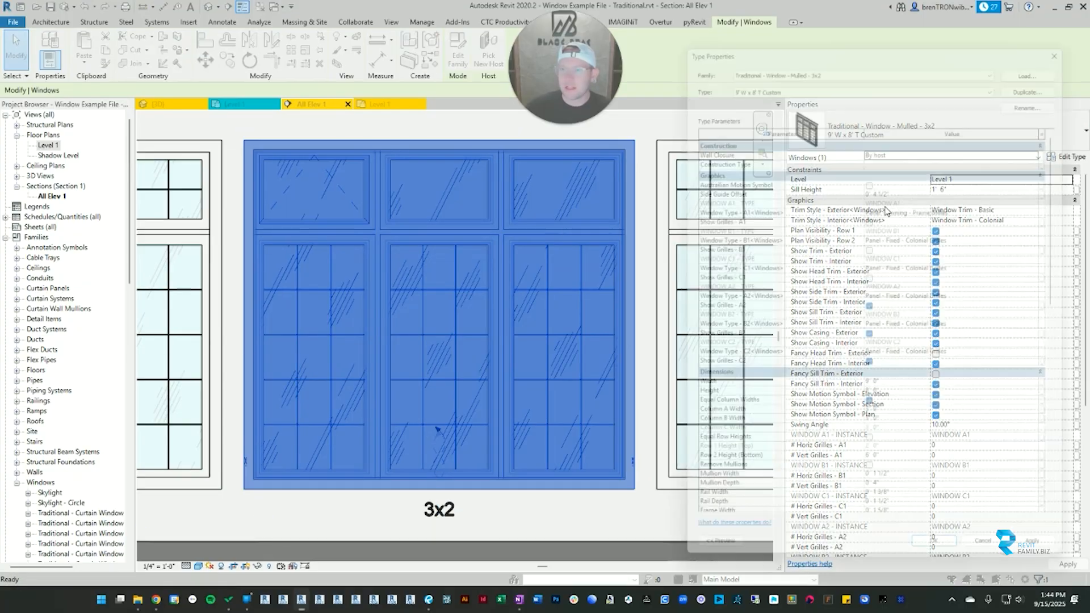
left_click(872, 308)
left_click(872, 338)
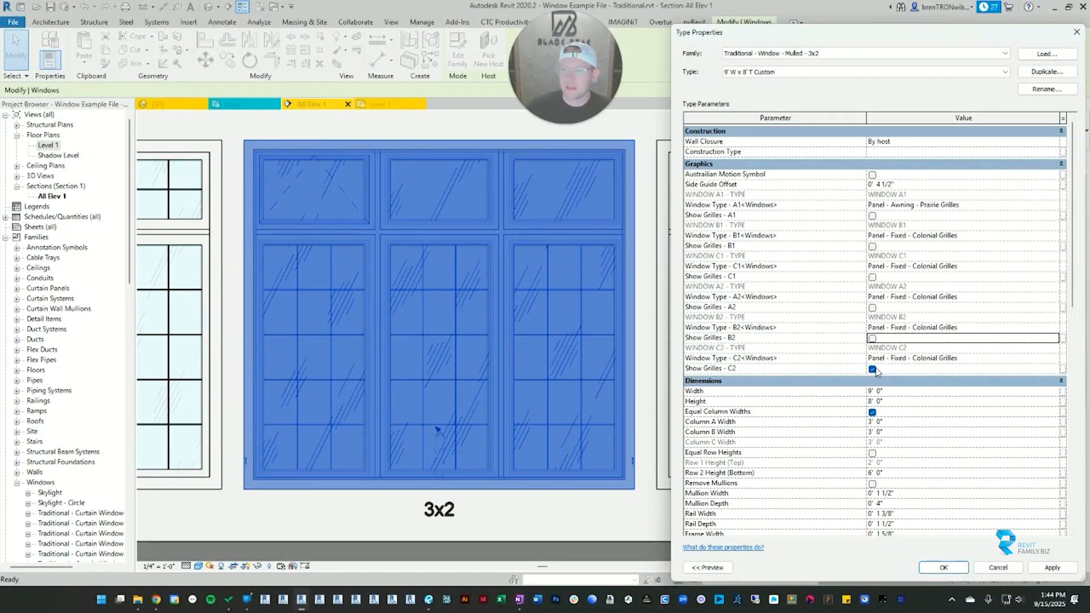
left_click(872, 369)
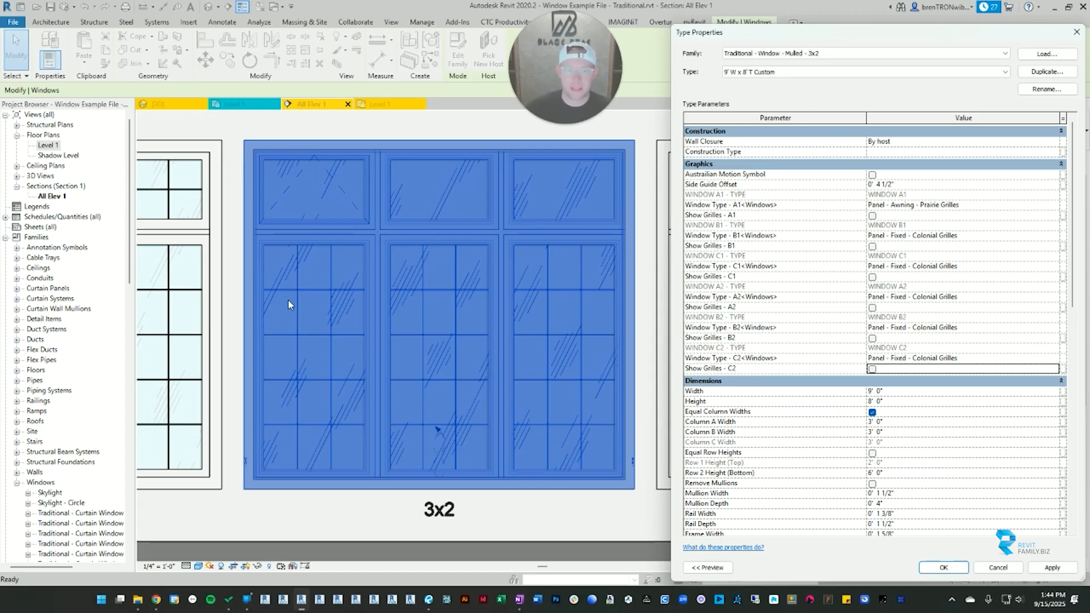
Step: Set Window Type - A2 to Panel - Casement - Prairie Grilles, confirm the type properties and deselect the window
left_click(919, 296)
left_click(1054, 297)
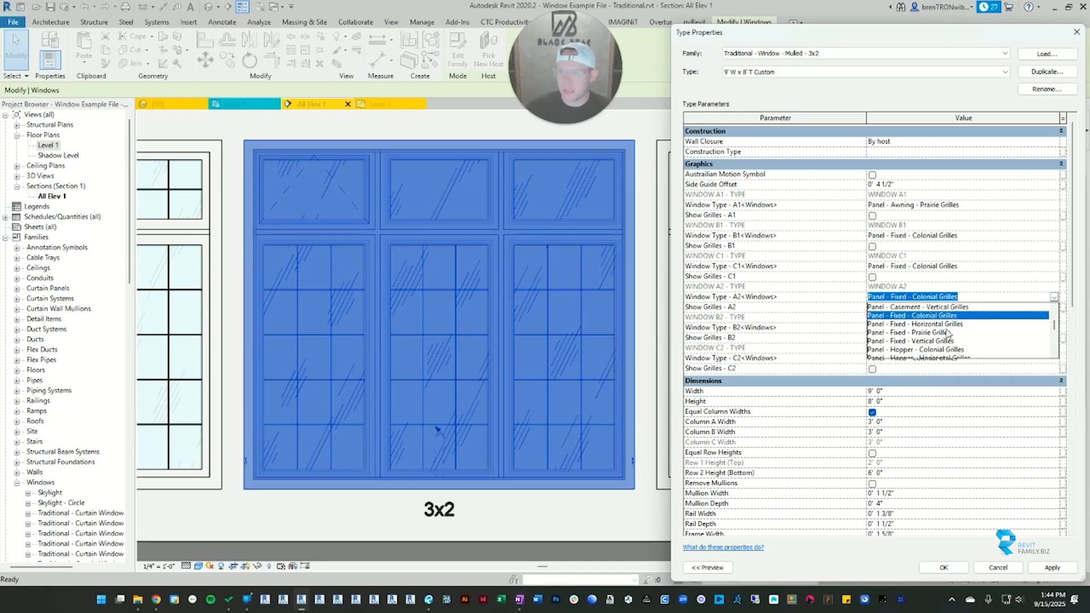
scroll(947, 334, "up", 2)
left_click(930, 328)
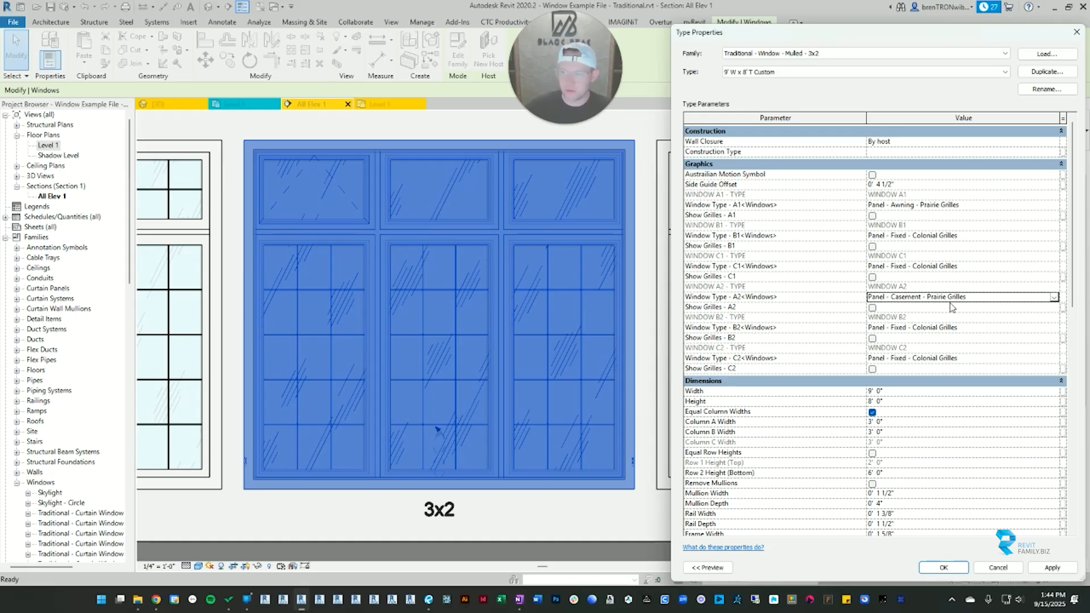
left_click(949, 571)
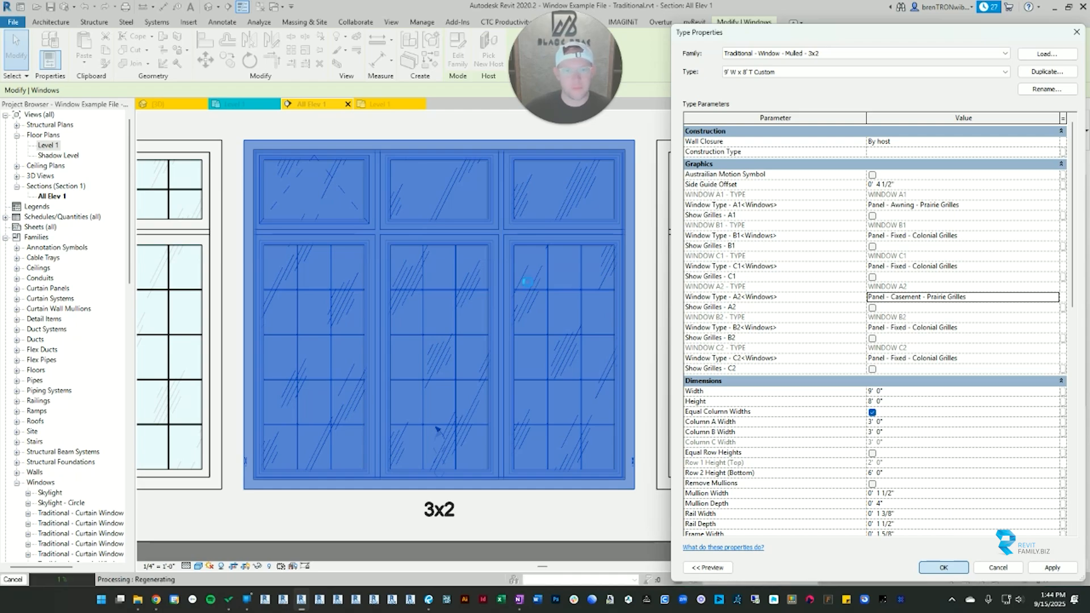
left_click(386, 129)
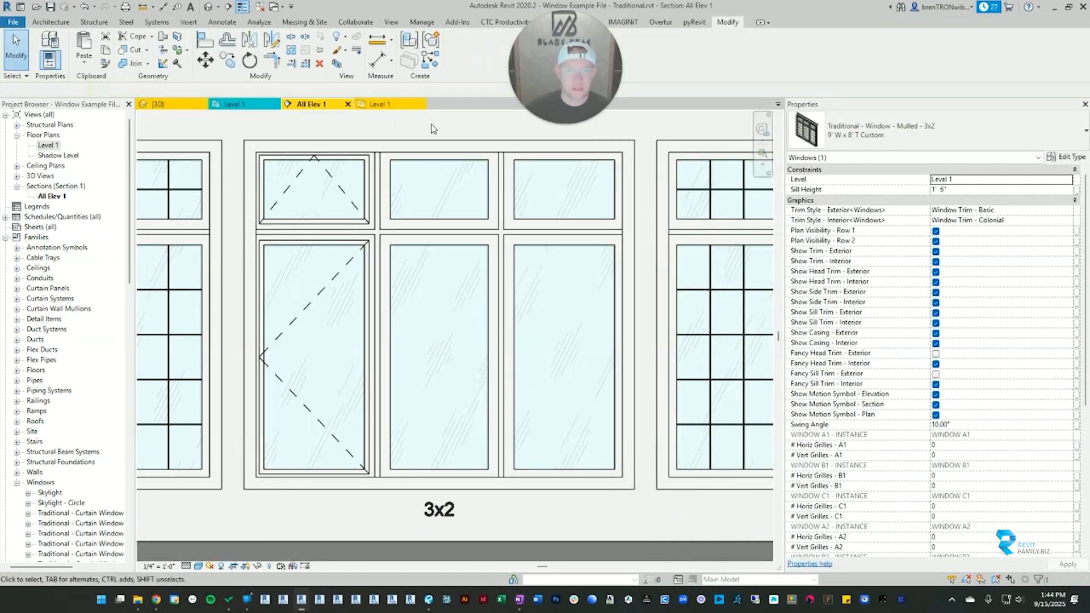
scroll(604, 337, "down", 2)
middle_click_drag(663, 308, 562, 304)
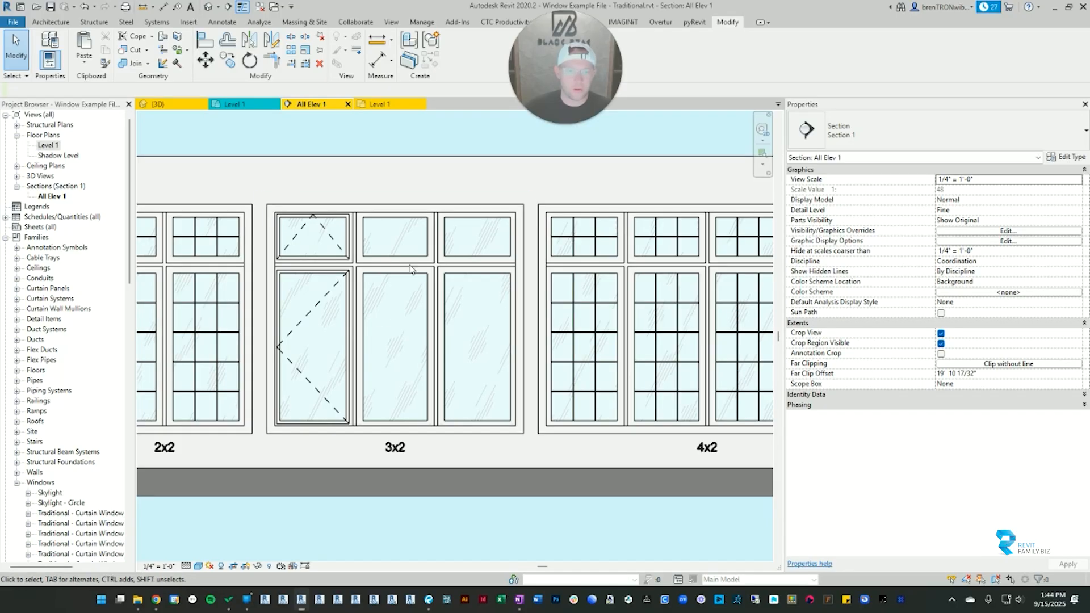
Step: Open the 3x2 mulled window's type properties and turn off Equal Column Widths
scroll(362, 331, "up", 3)
scroll(338, 284, "down", 2)
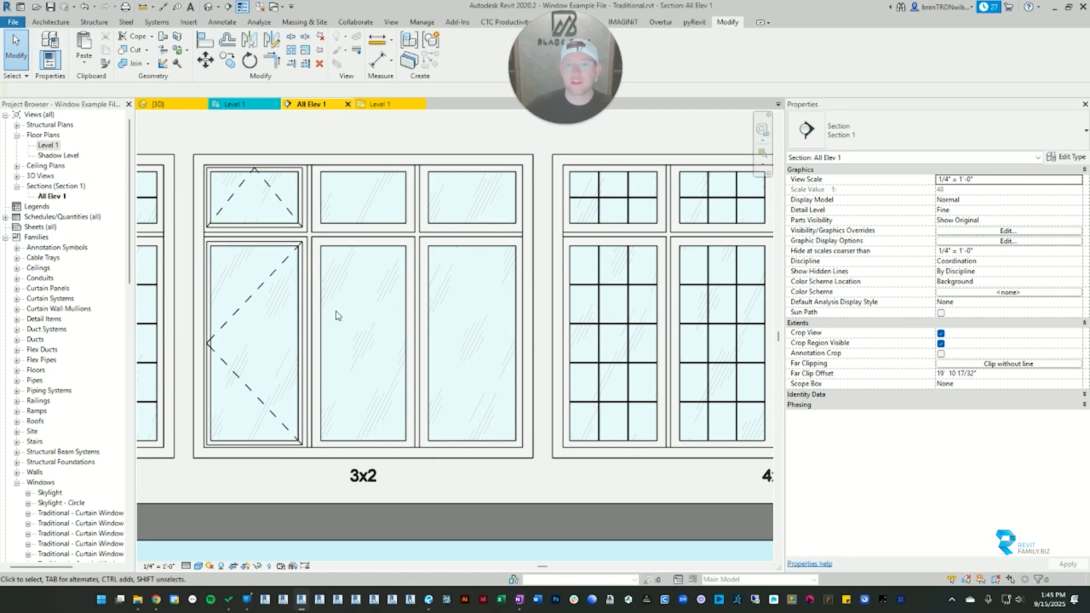
left_click(361, 404)
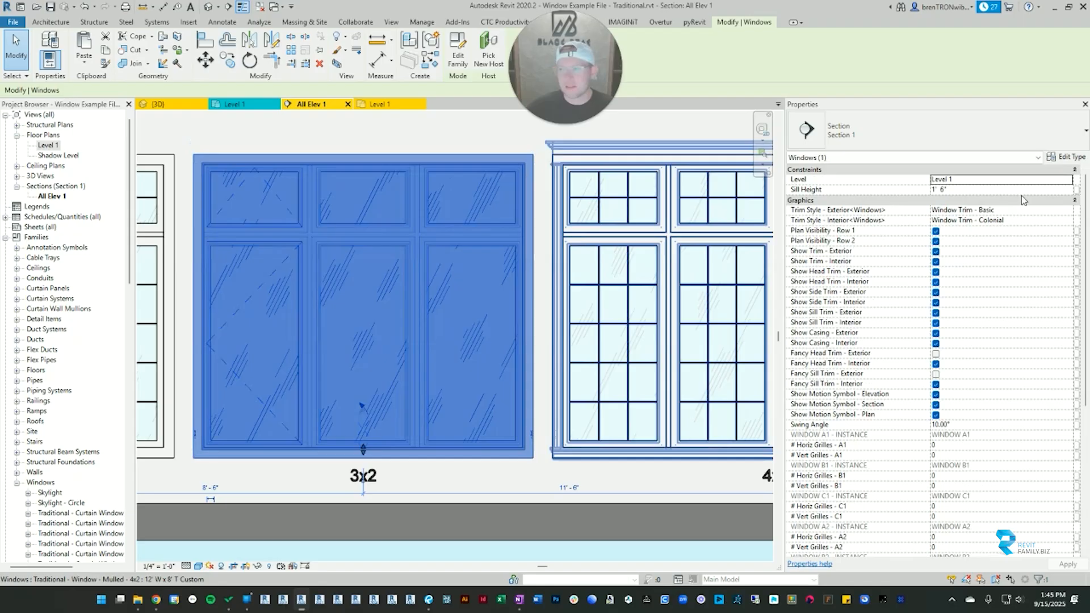
left_click(1063, 159)
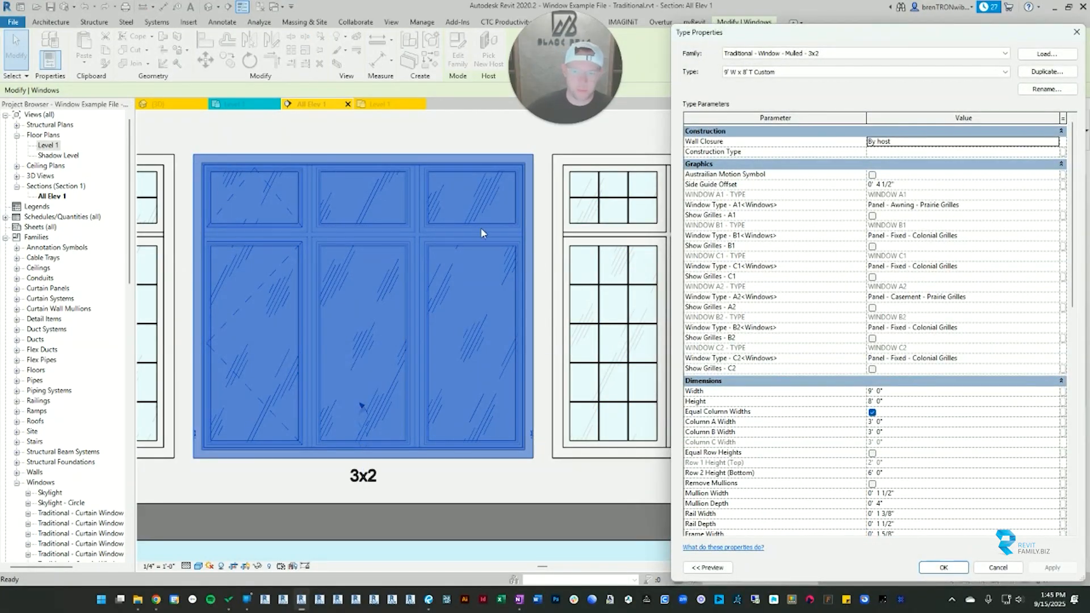
scroll(759, 213, "down", 6)
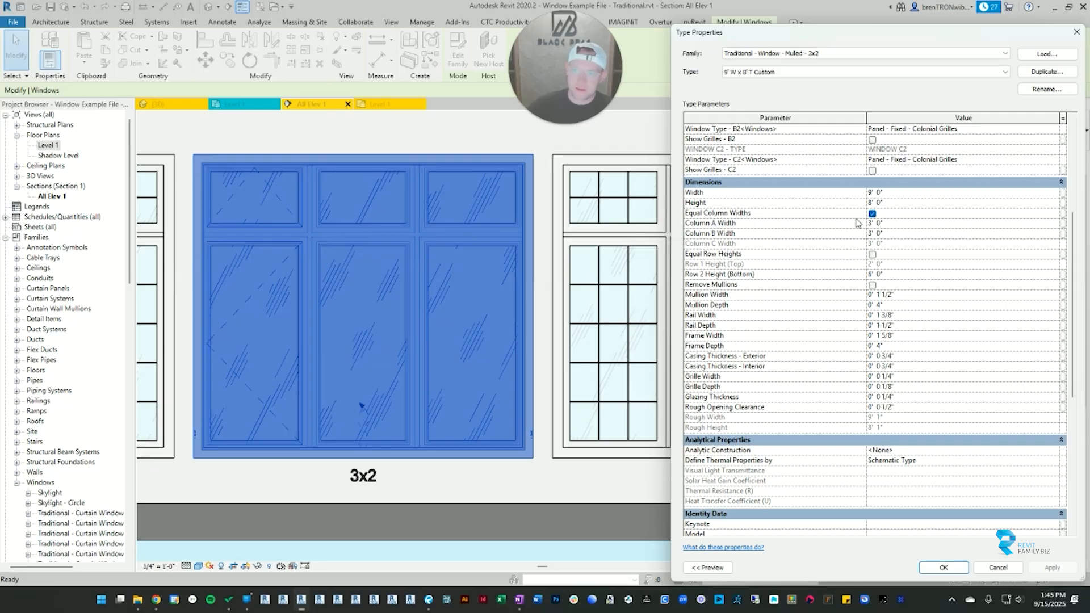
left_click(873, 216)
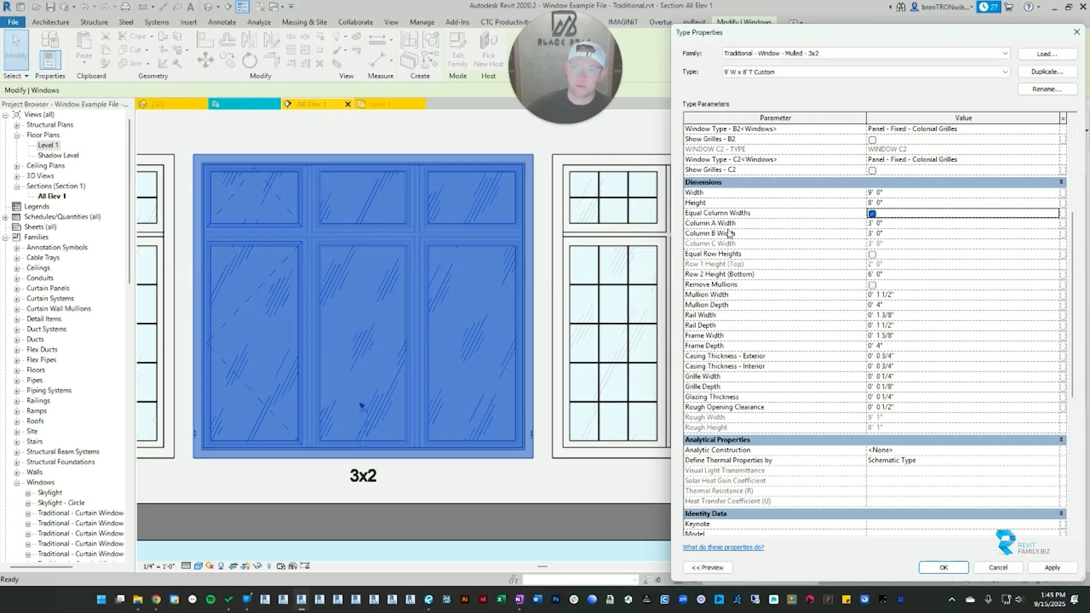
left_click(873, 214)
Step: Set the 3x2 window's Column A Width to 2' 6" and Column B Width to 4' 0", and apply the changes
left_click(888, 225)
left_click_drag(888, 225, 857, 227)
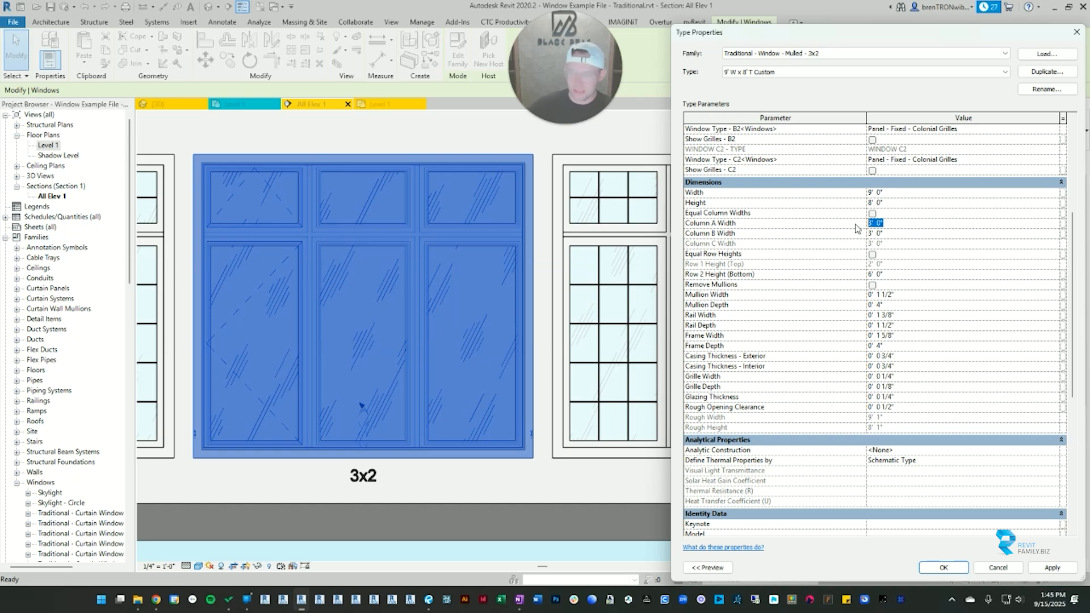
type("2.5")
left_click(897, 234)
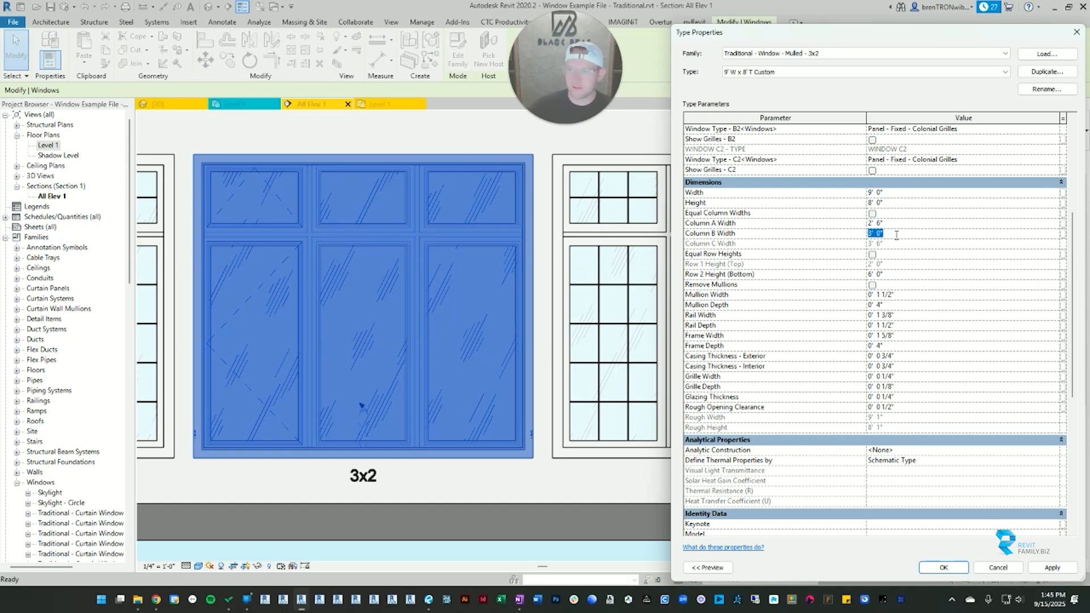
double_click(897, 235)
type("4")
key("Return")
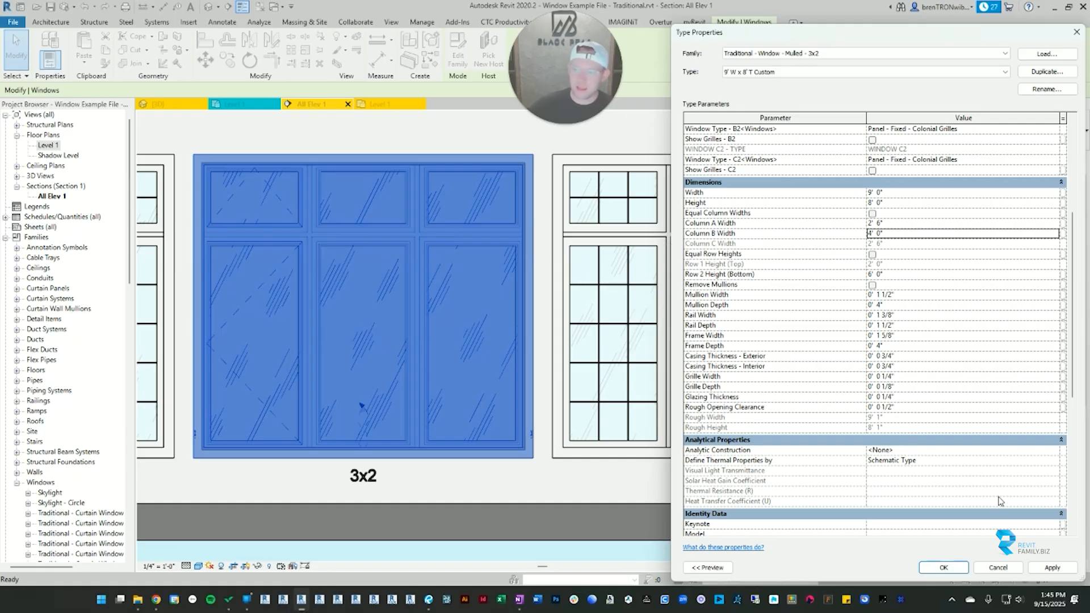
left_click(1051, 571)
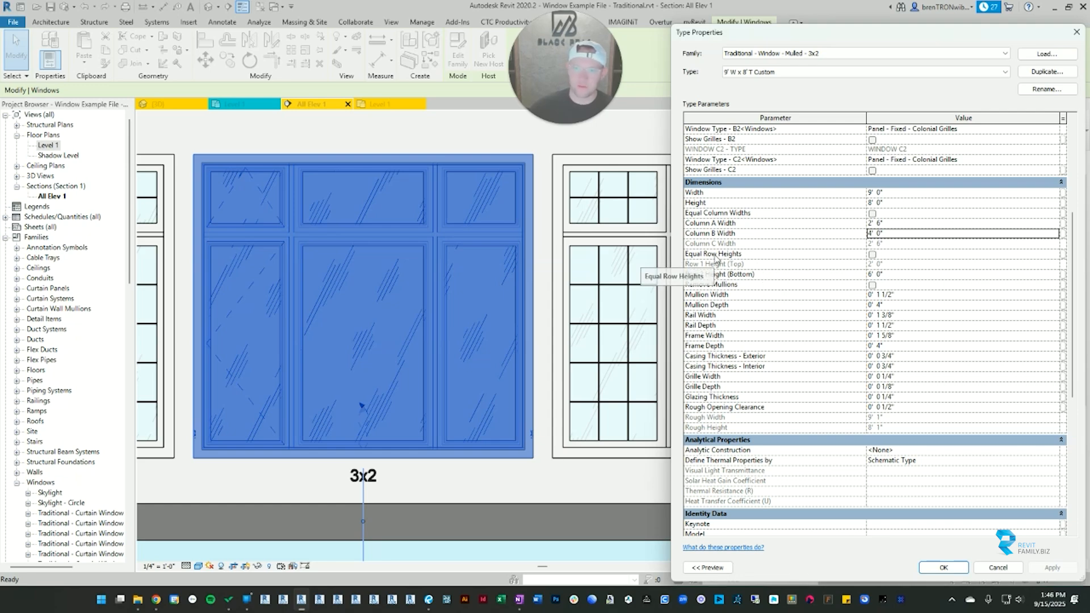
Step: Try Equal Row Heights on the 3x2 window, apply it, and turn the option back off
left_click(872, 254)
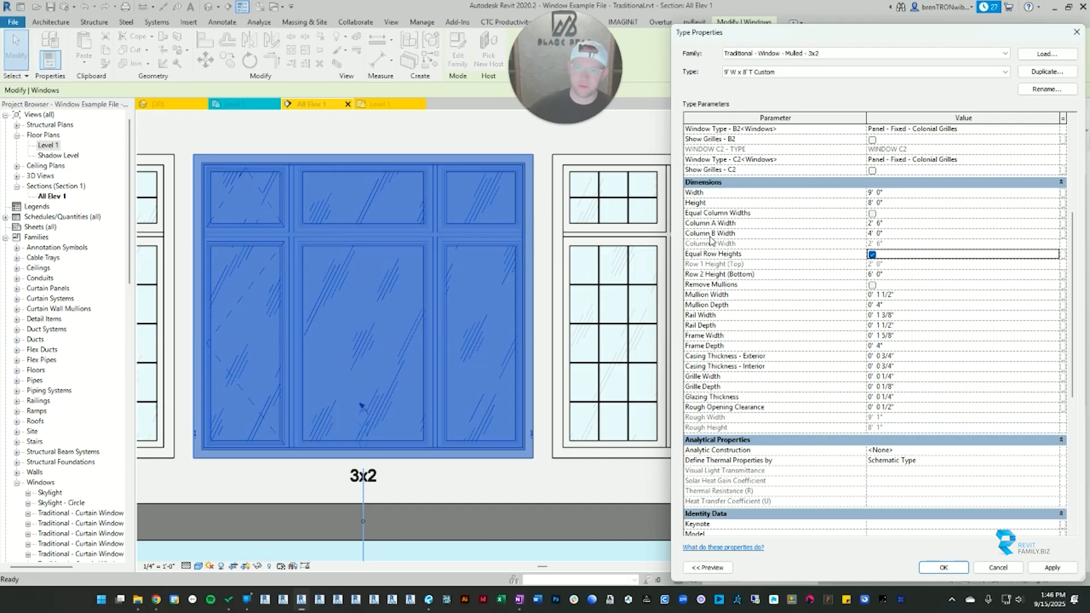
left_click(1049, 569)
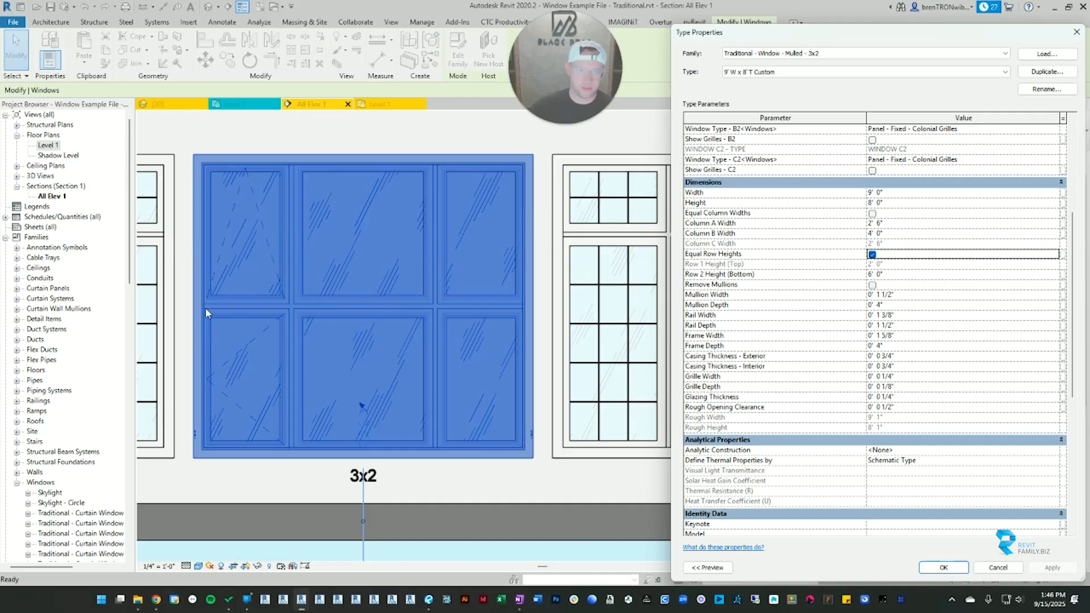
left_click(872, 255)
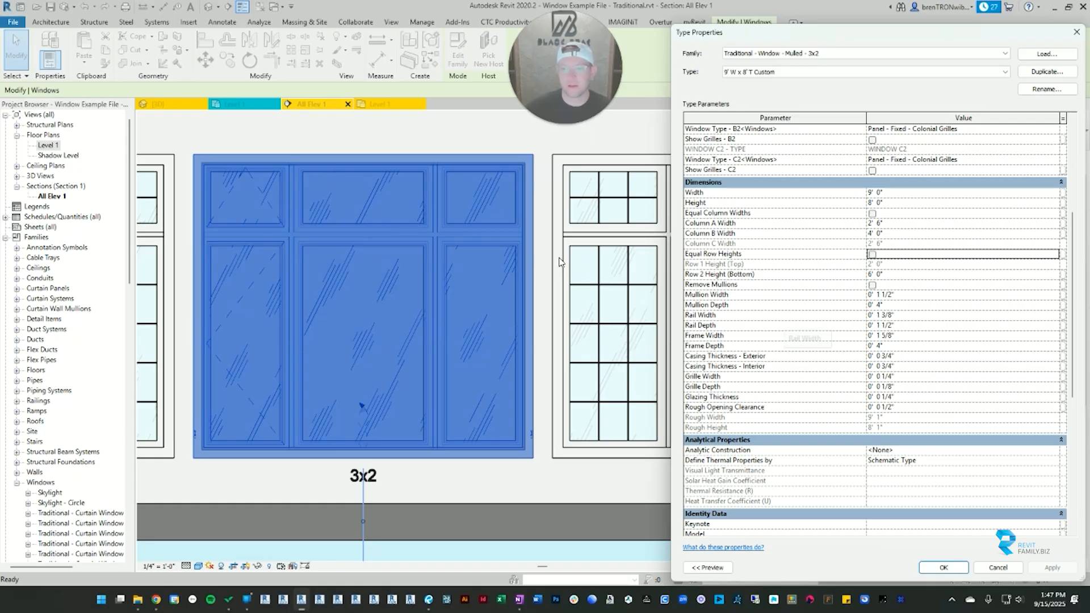
Step: Try the Remove Mullions option on the 3x2 window and turn it back off, applying the change
left_click(873, 285)
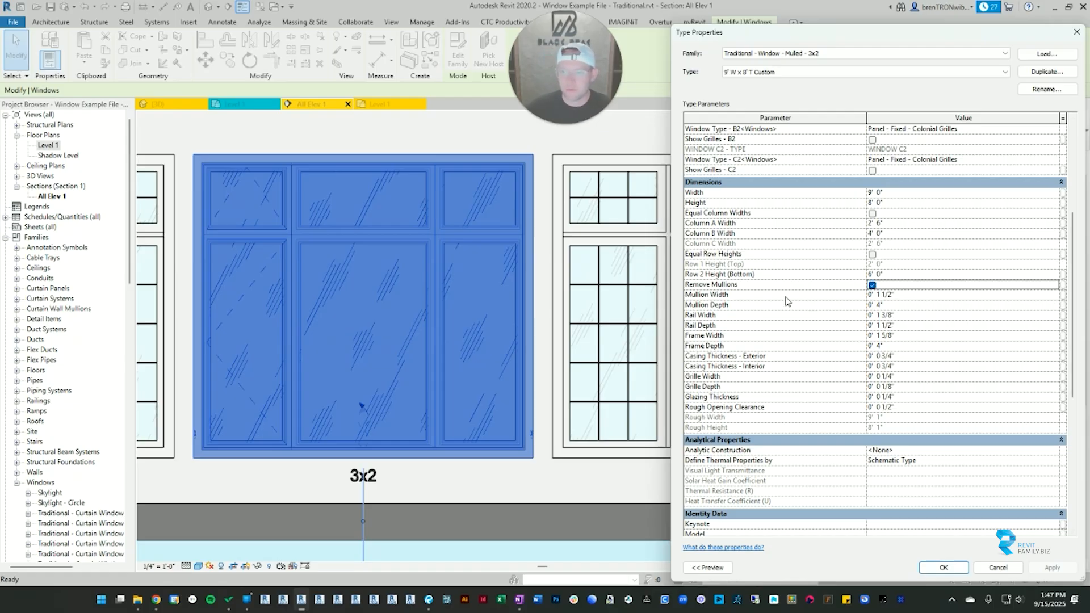
left_click(873, 285)
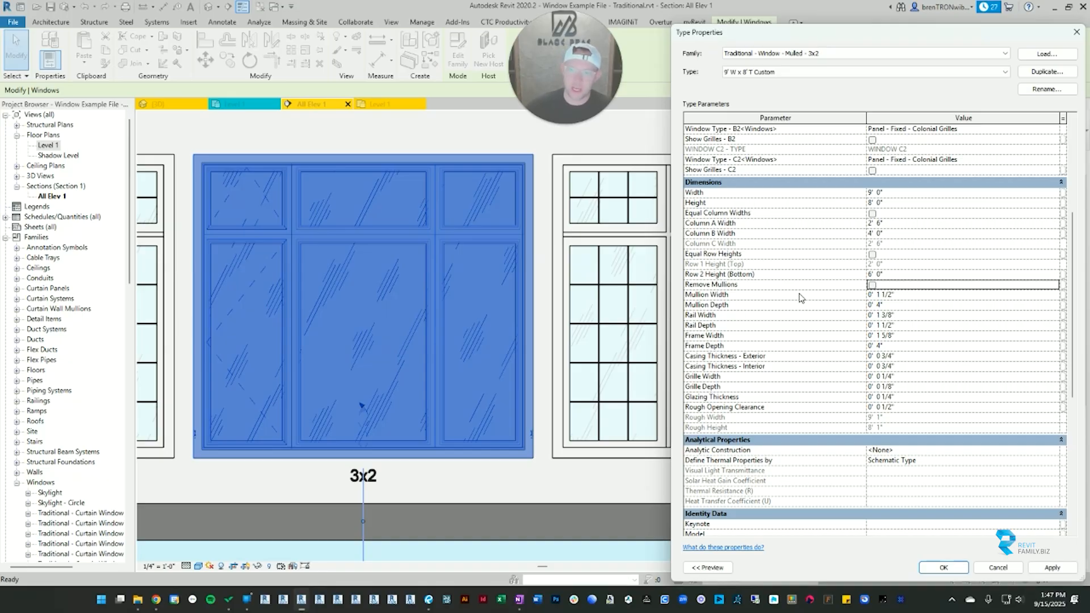
left_click(923, 294)
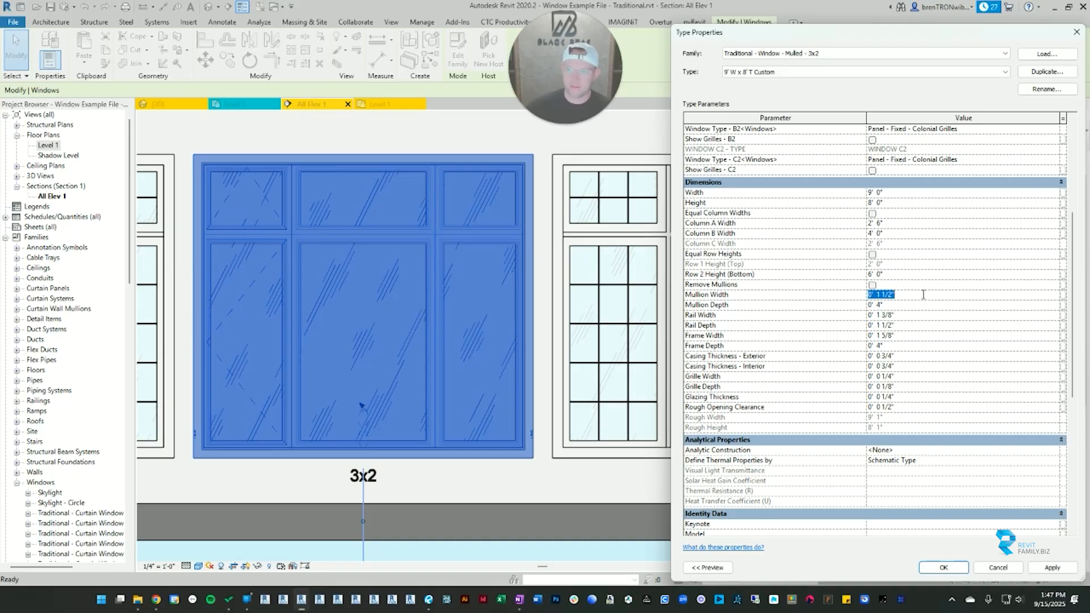
left_click(1056, 567)
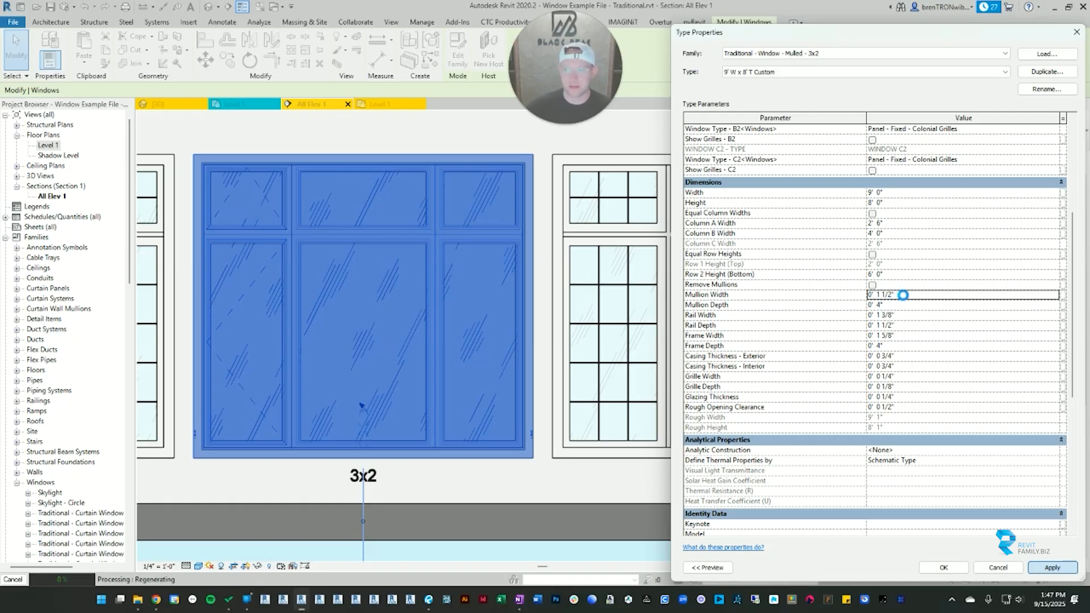
Step: Set the 3x2 window's Mullion Width to 3", apply it, then close the type properties and deselect the window
left_click(904, 295)
type("3")
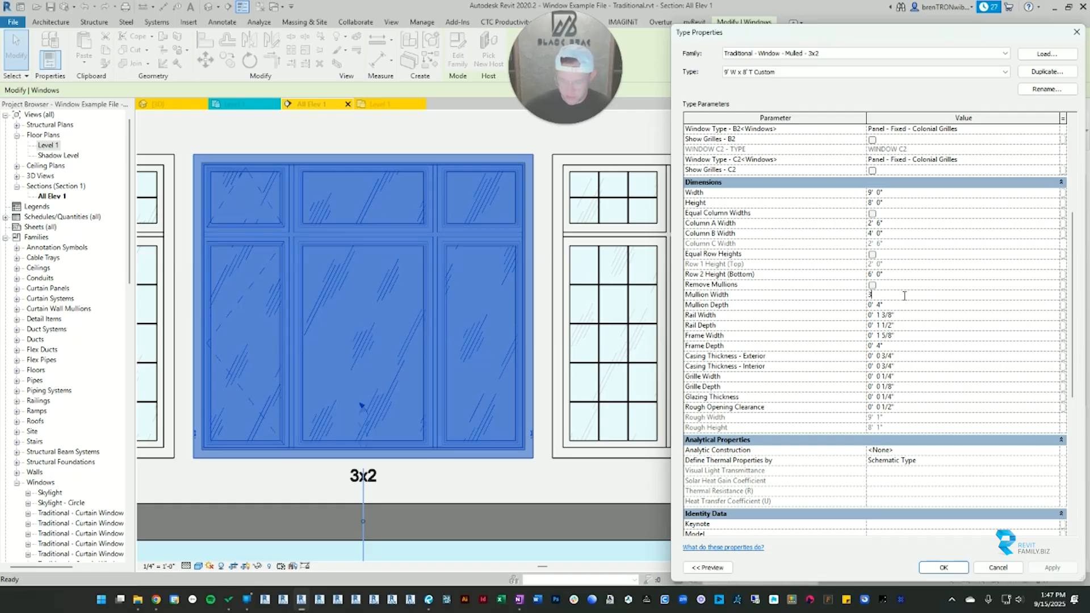
left_click(1065, 571)
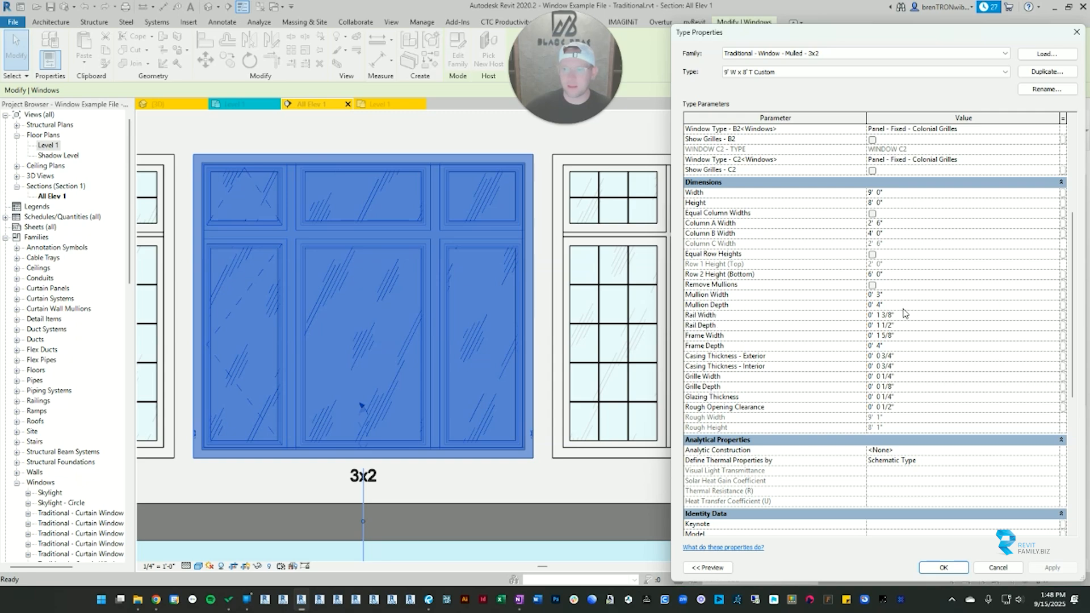
left_click(749, 306)
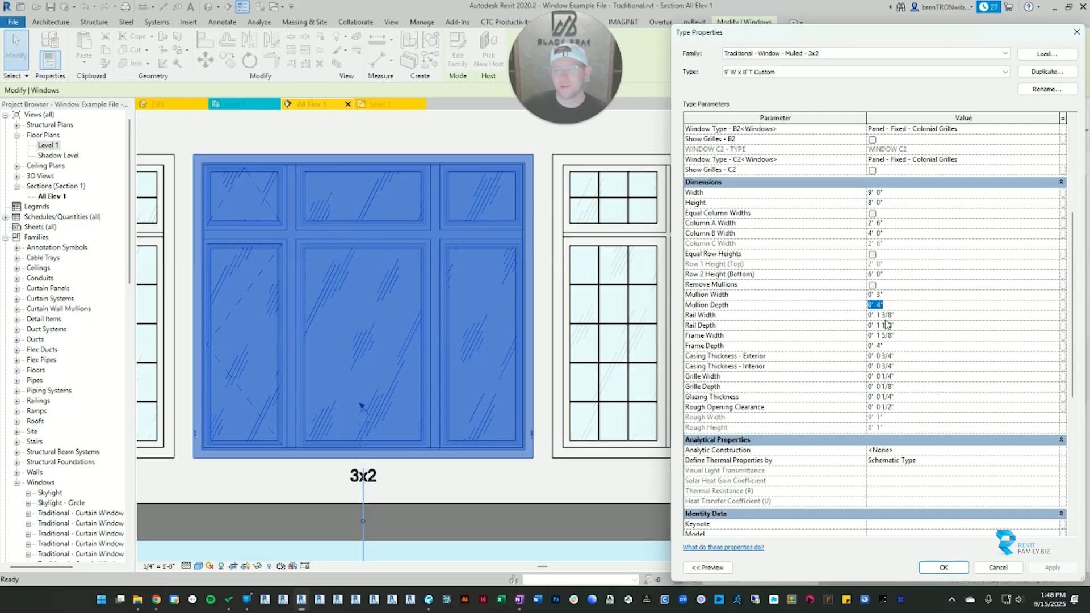
left_click(717, 308)
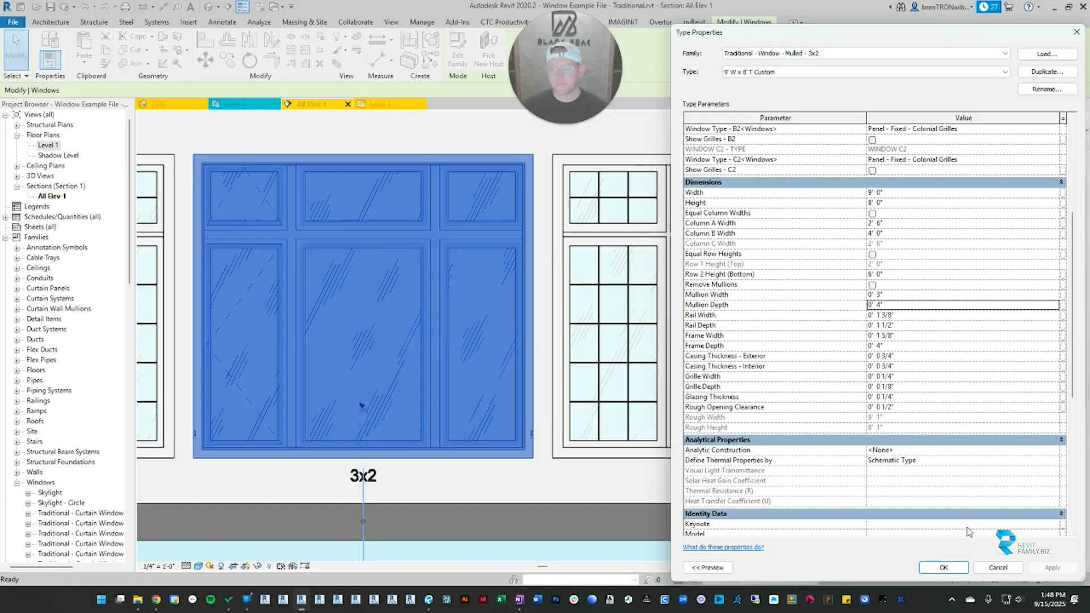
left_click(998, 568)
scroll(585, 323, "down", 3)
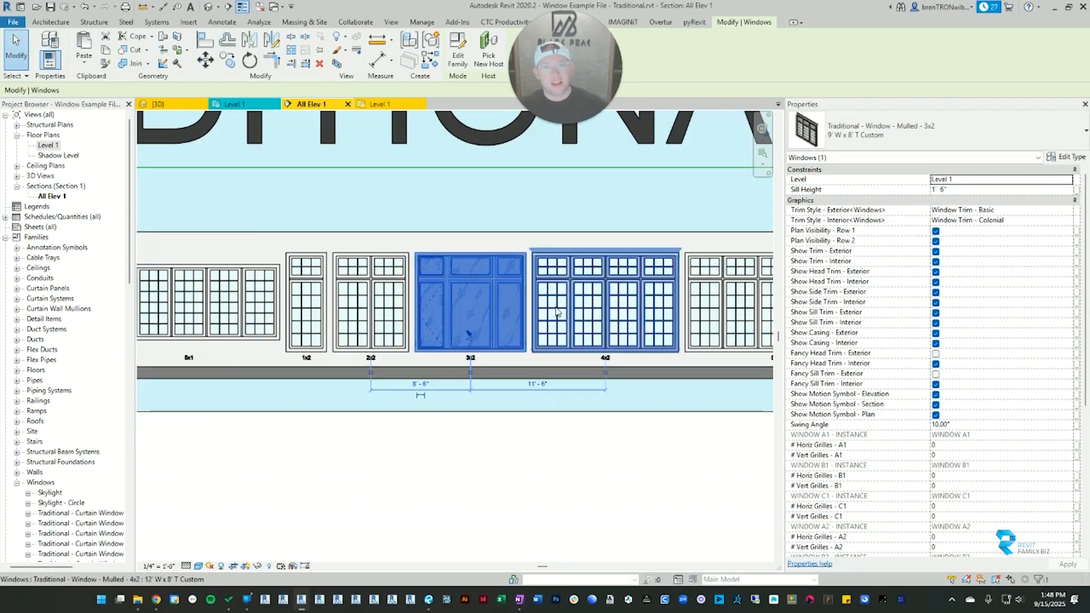
key("Escape")
Step: Examine the full row of traditional mulled windows in elevation and return to the 3x2 window
scroll(587, 323, "down", 8)
middle_click_drag(587, 321, 557, 325)
scroll(492, 307, "down", 1)
scroll(615, 335, "down", 3)
scroll(647, 328, "up", 4)
middle_click_drag(648, 327, 419, 321)
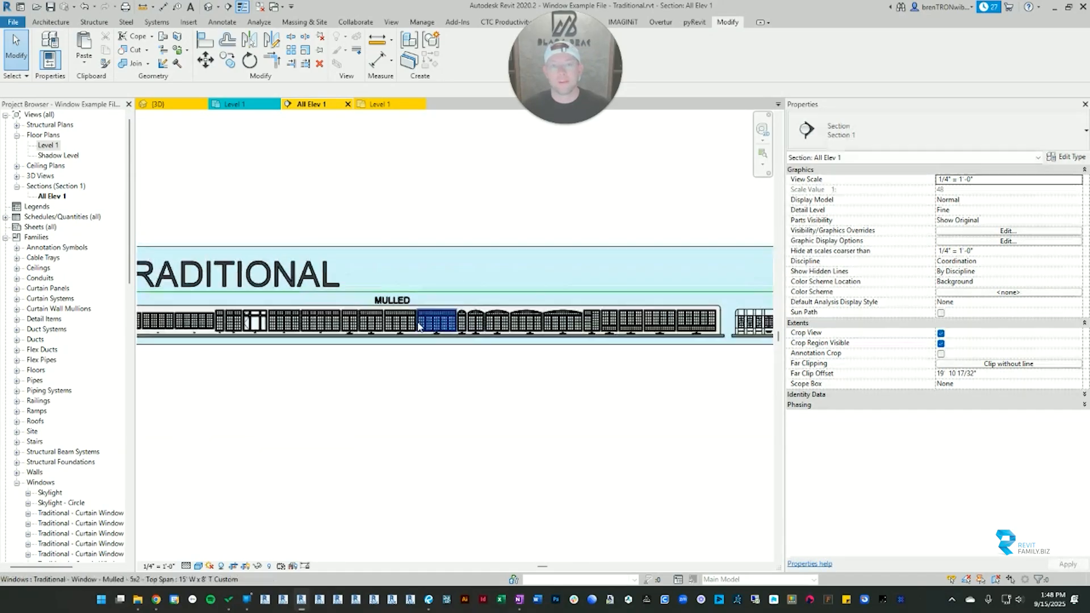
scroll(418, 323, "up", 2)
scroll(426, 294, "down", 2)
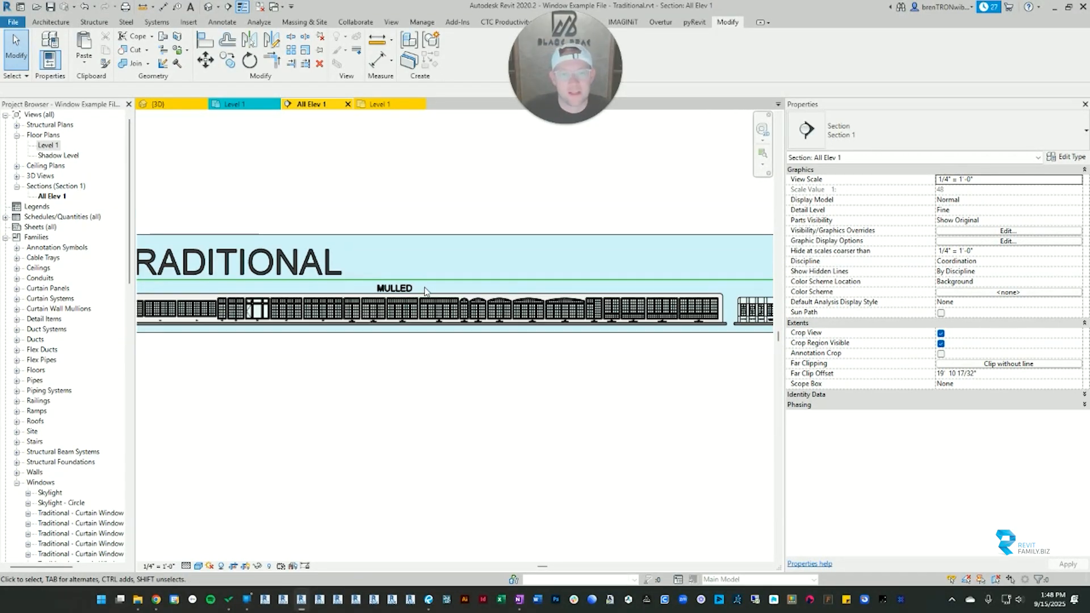
scroll(419, 307, "up", 2)
scroll(397, 307, "up", 6)
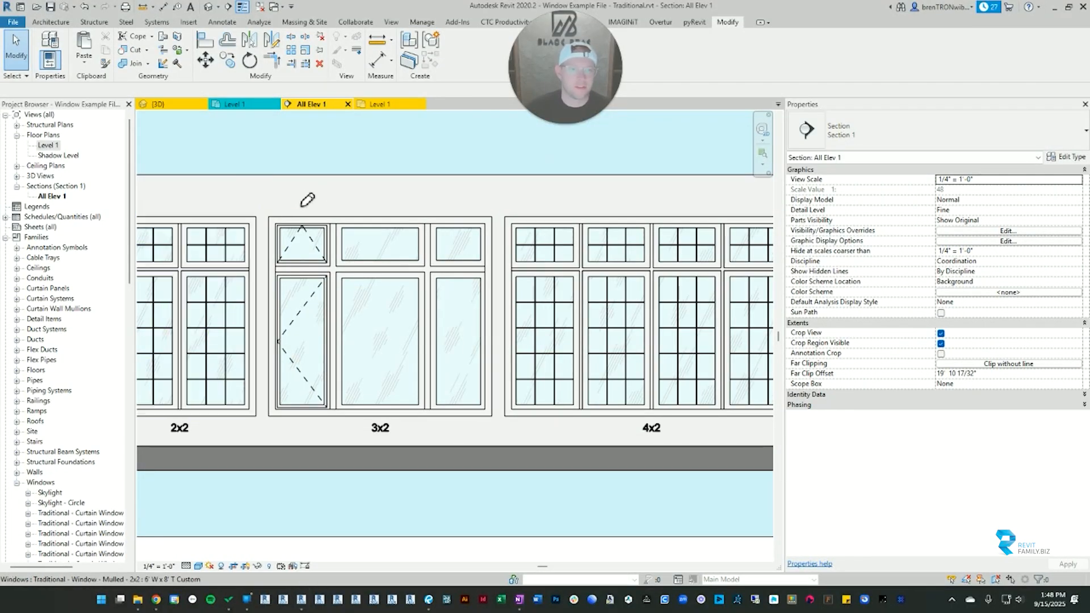
mouse_move(296, 219)
left_mouse_down()
mouse_move(306, 184)
mouse_move(315, 218)
left_mouse_up()
mouse_move(286, 211)
left_mouse_down()
mouse_move(333, 206)
mouse_move(359, 228)
left_mouse_up()
left_click_drag(346, 197, 361, 224)
left_click_drag(466, 198, 487, 217)
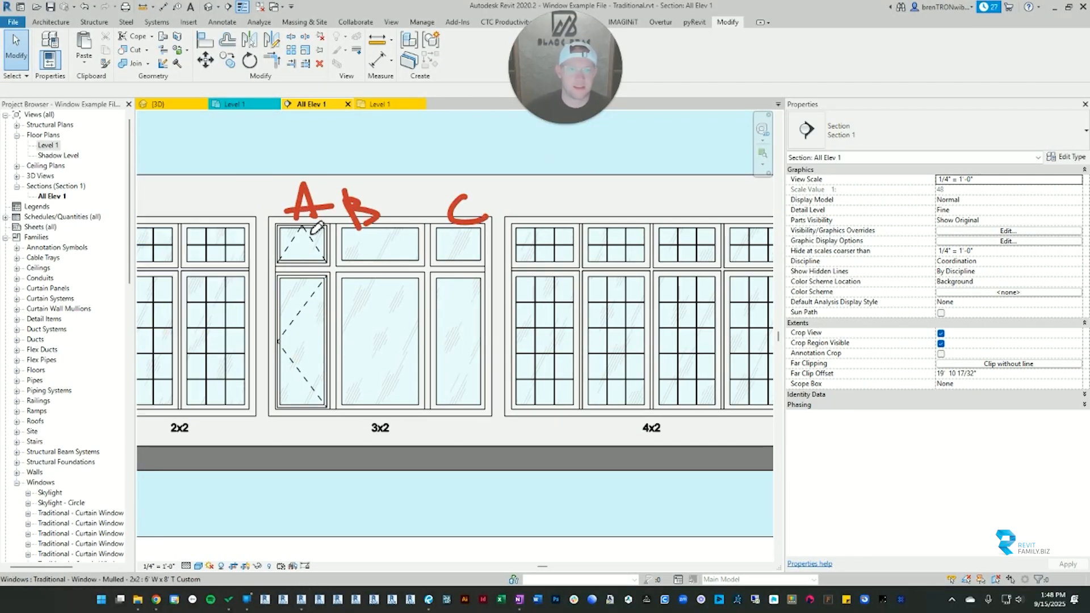
left_click_drag(253, 234, 261, 275)
mouse_move(249, 334)
left_mouse_down()
mouse_move(268, 369)
mouse_move(291, 377)
left_mouse_up()
key("Escape")
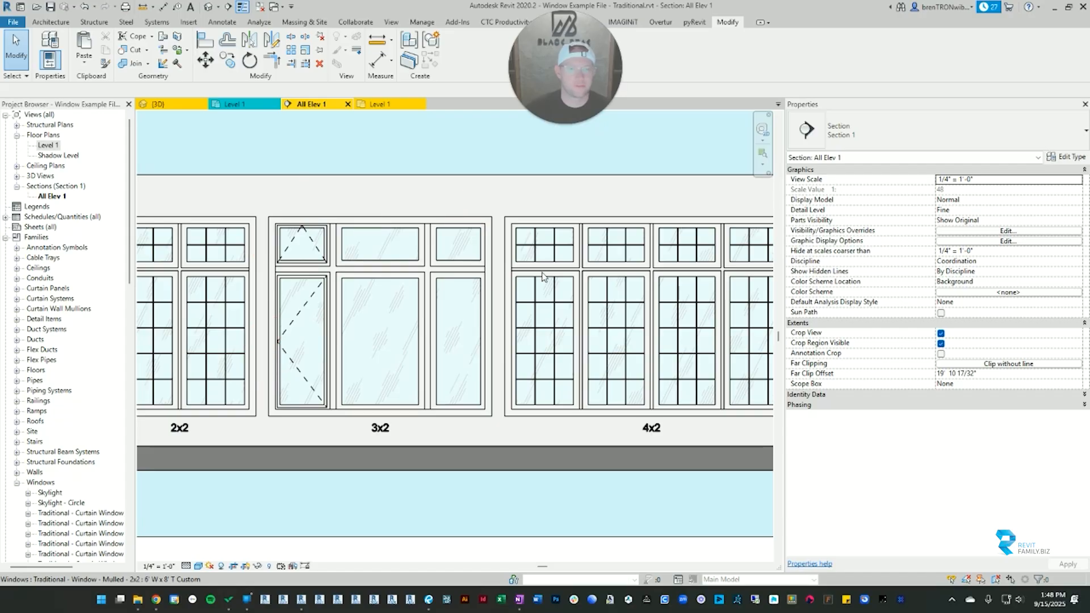
scroll(619, 281, "down", 5)
scroll(494, 284, "up", 2)
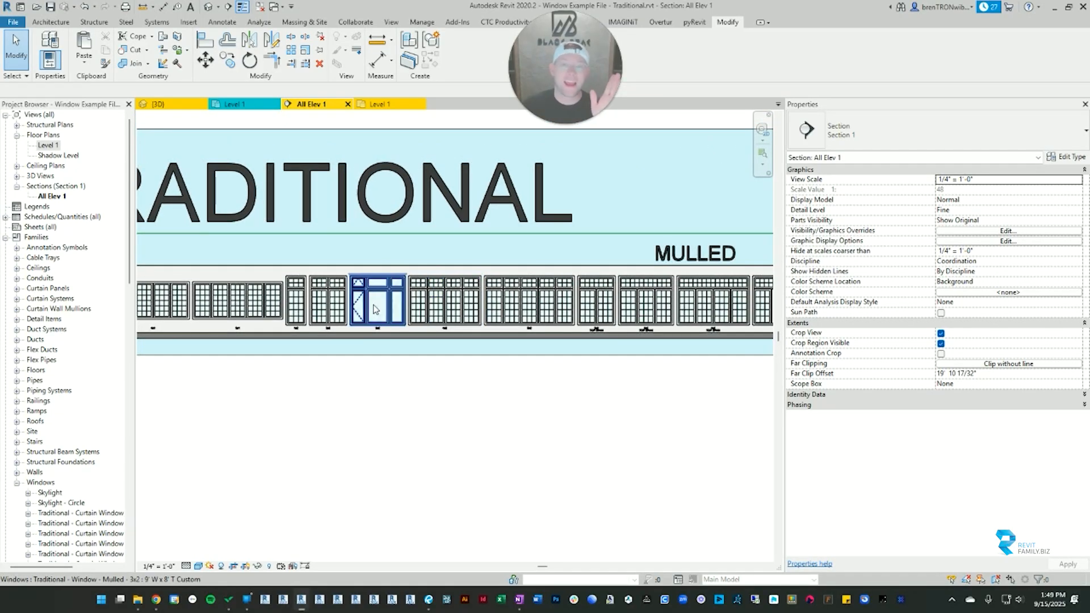
scroll(363, 298, "up", 2)
scroll(363, 298, "up", 4)
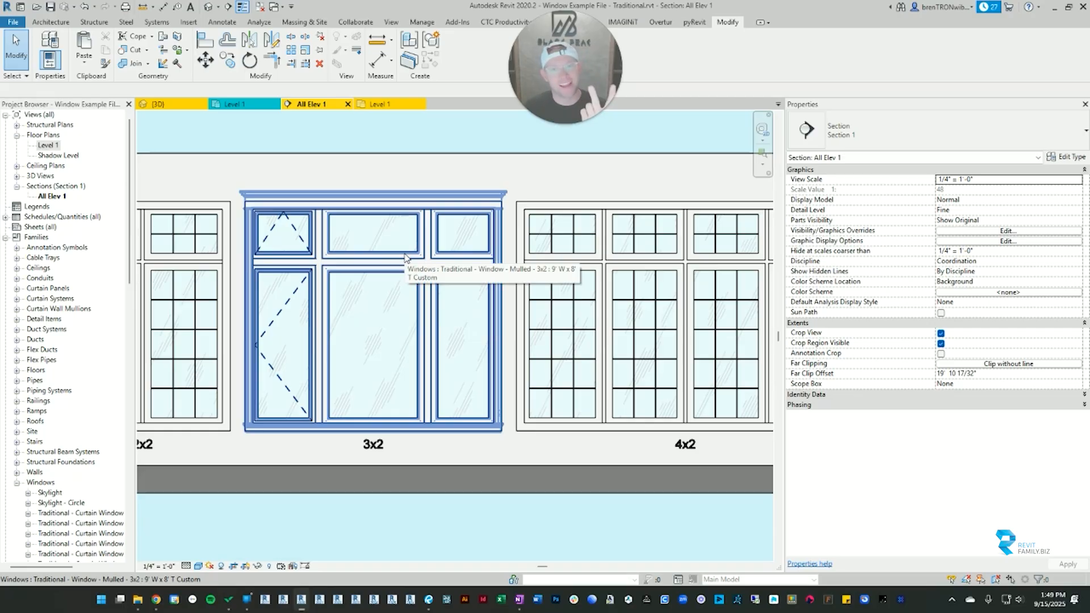
scroll(404, 257, "down", 3)
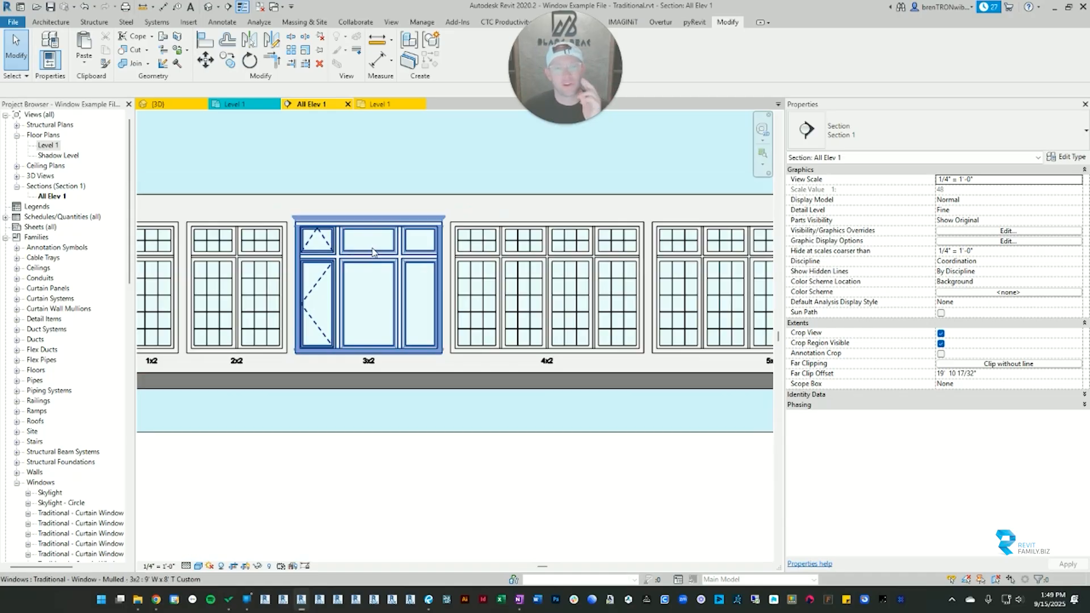